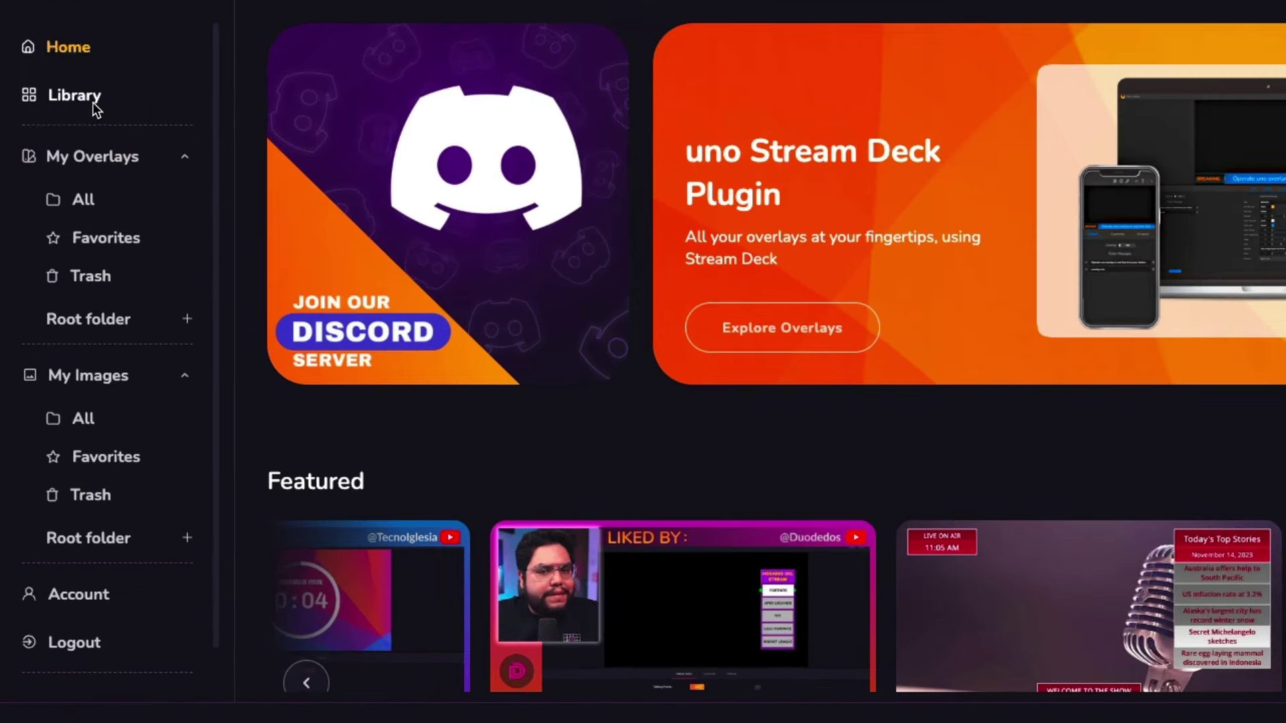
# Open the overlay library and look through its templates and the Type, Function, Category, Theme and Data Source filter groups
pyautogui.click(54, 256)
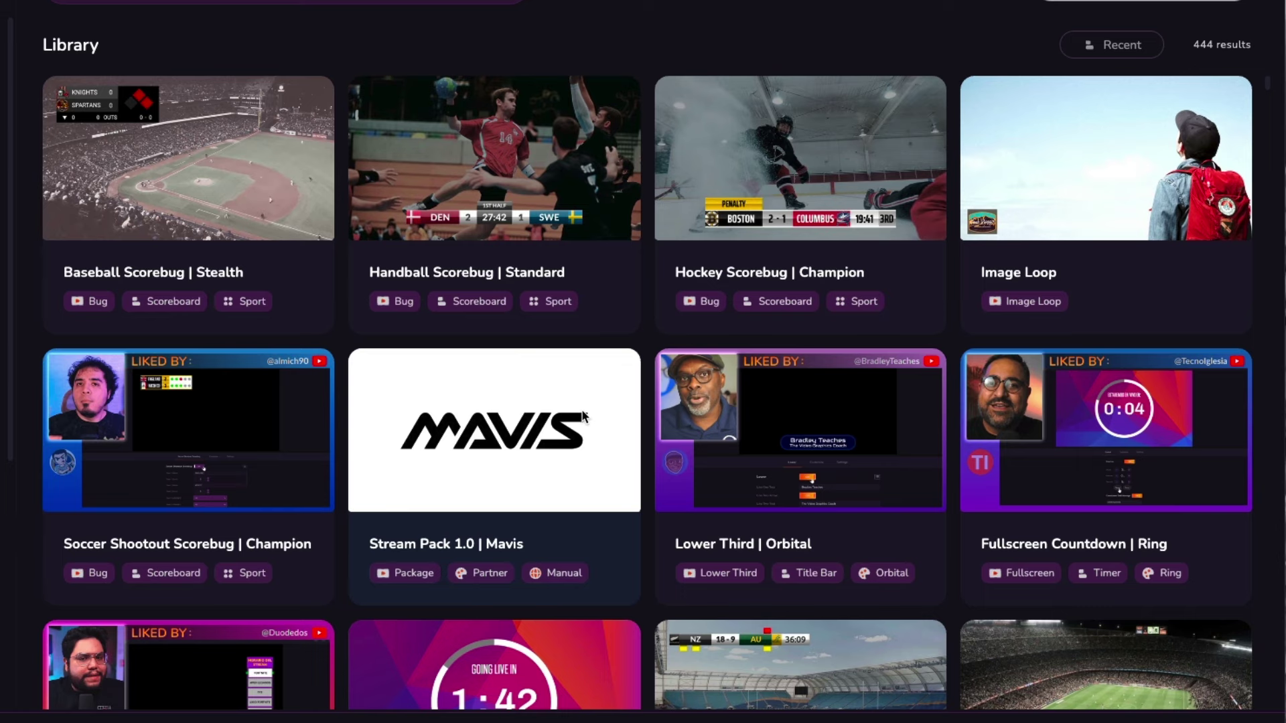
pyautogui.scroll(-8, 581, 413)
pyautogui.scroll(8, 581, 413)
pyautogui.scroll(-1, 109, 67)
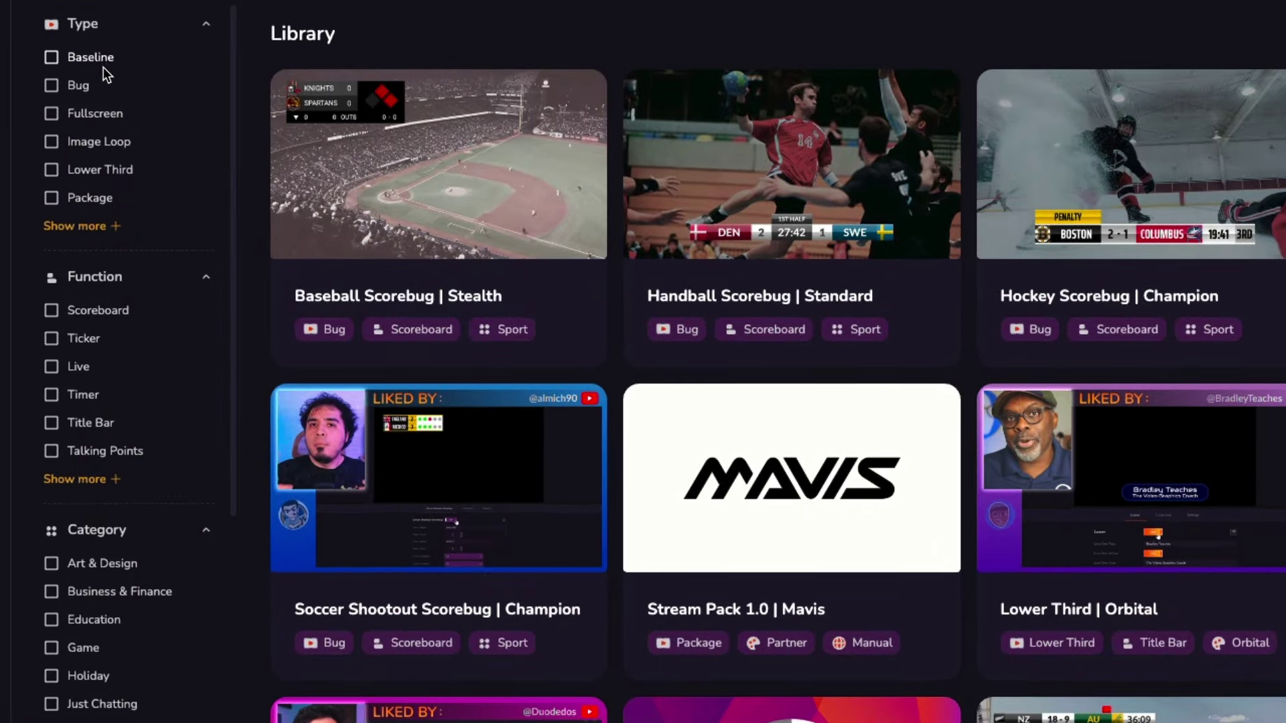
pyautogui.scroll(-6, 107, 308)
pyautogui.scroll(4, 109, 201)
pyautogui.scroll(-4, 111, 334)
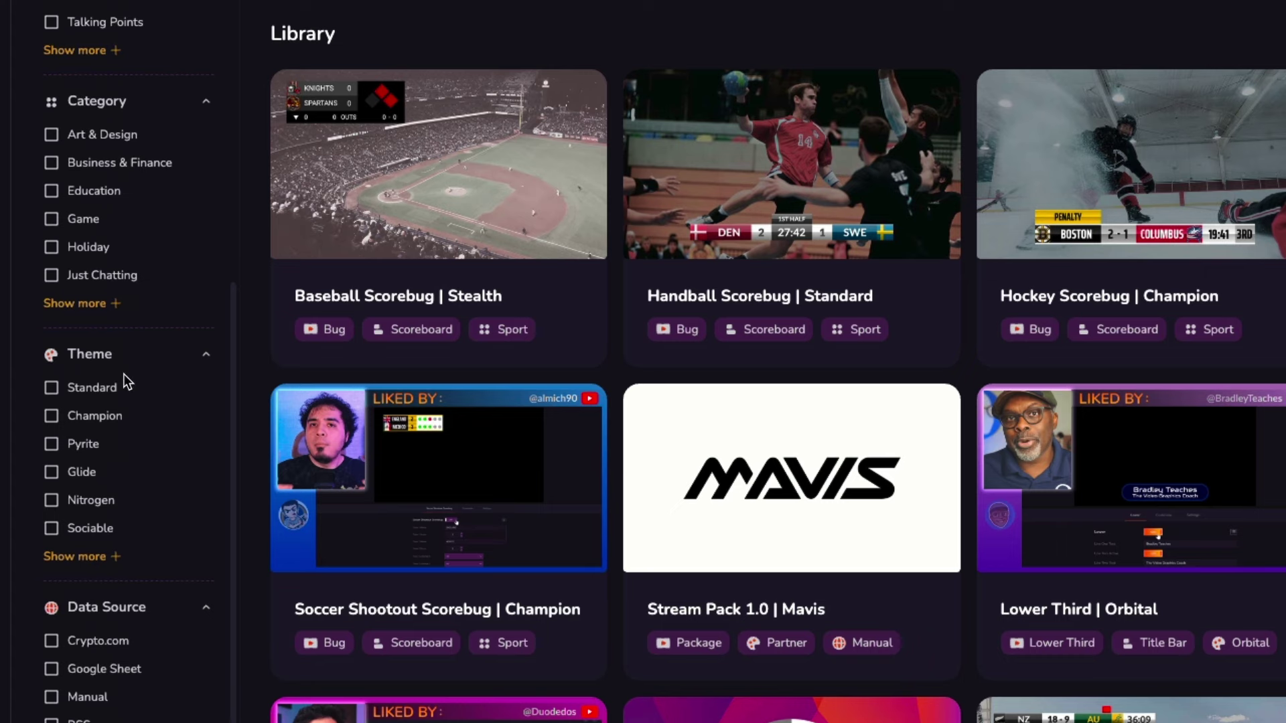
pyautogui.scroll(-2, 140, 532)
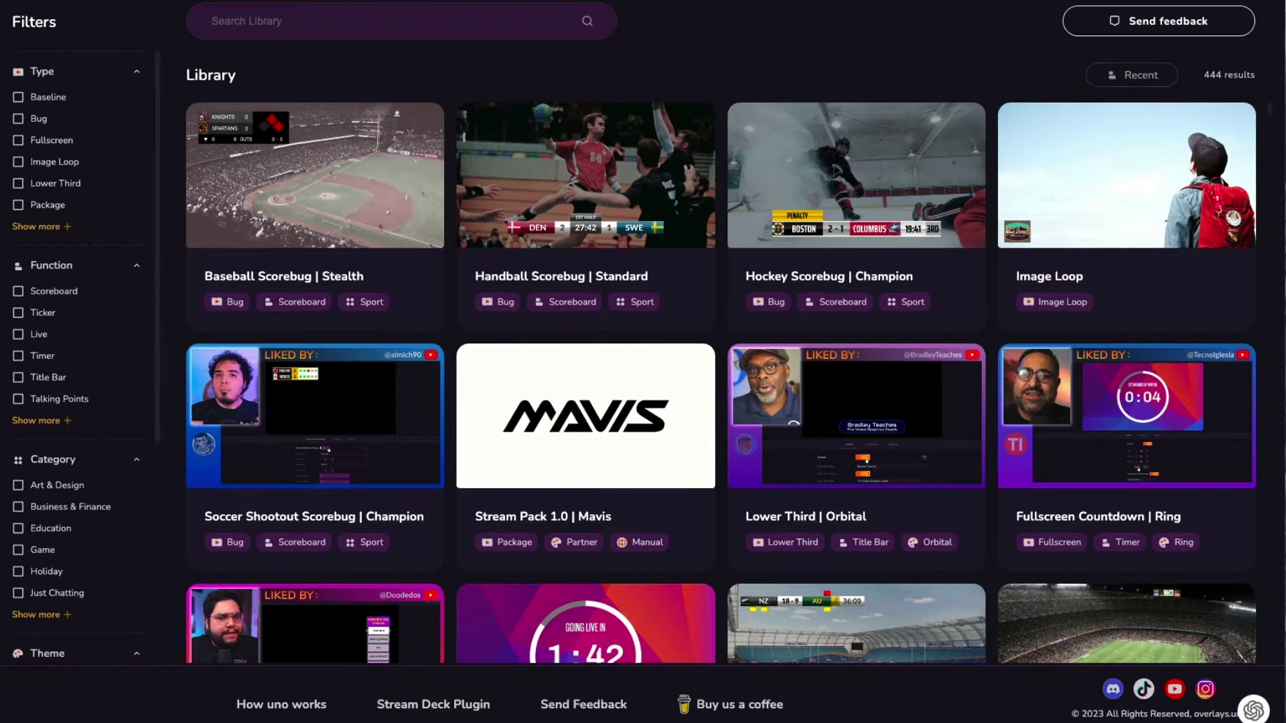
# Filter the library by the Baseline type and browse the matching overlays
pyautogui.click(22, 99)
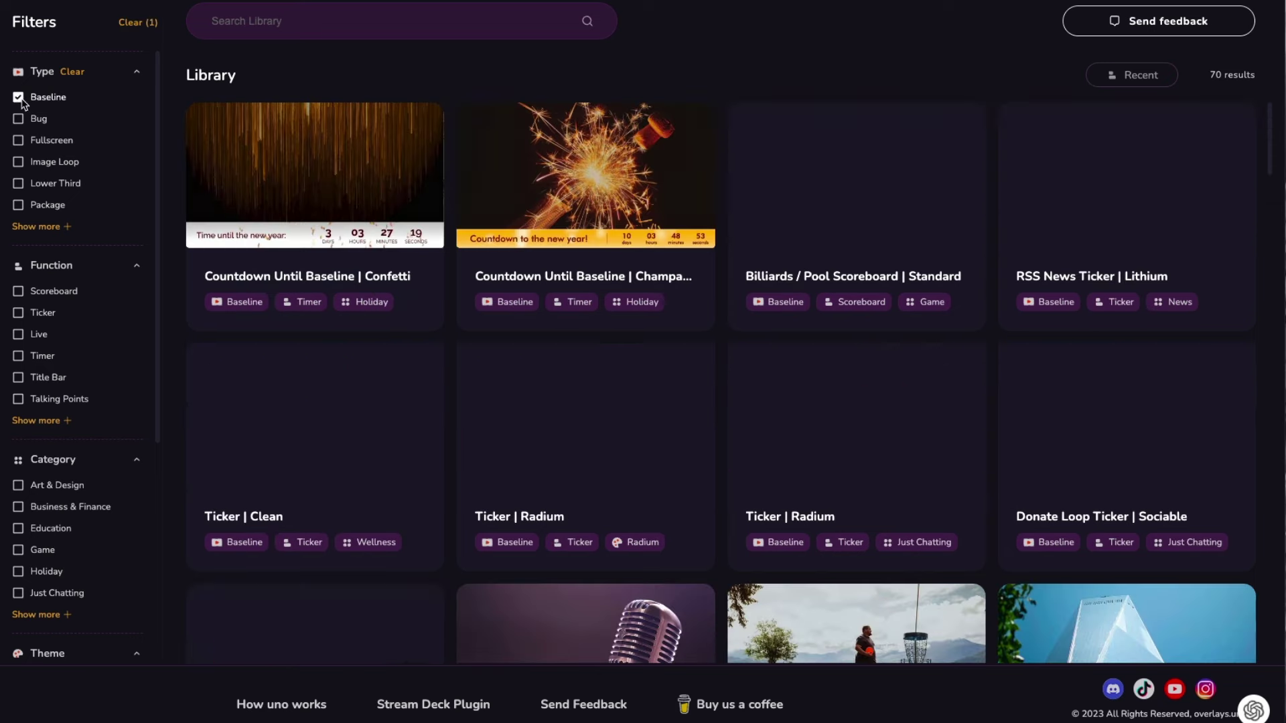
pyautogui.scroll(-1, 631, 241)
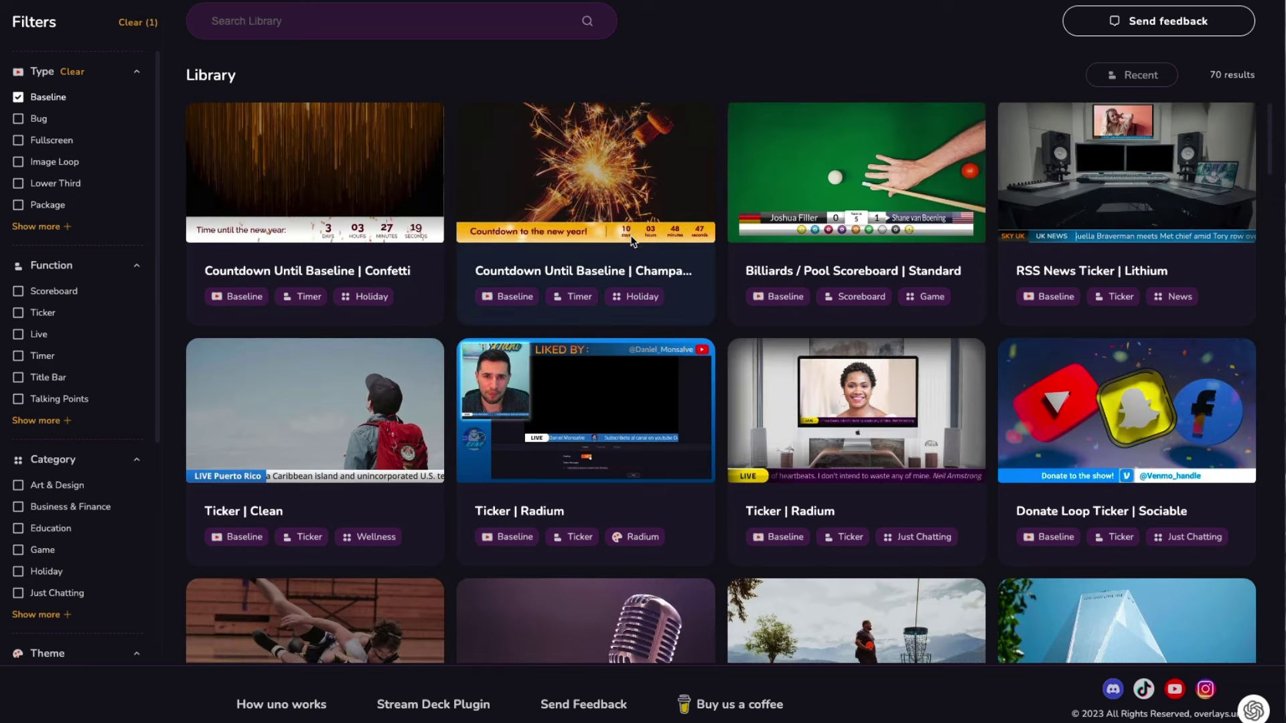
pyautogui.scroll(1, 856, 223)
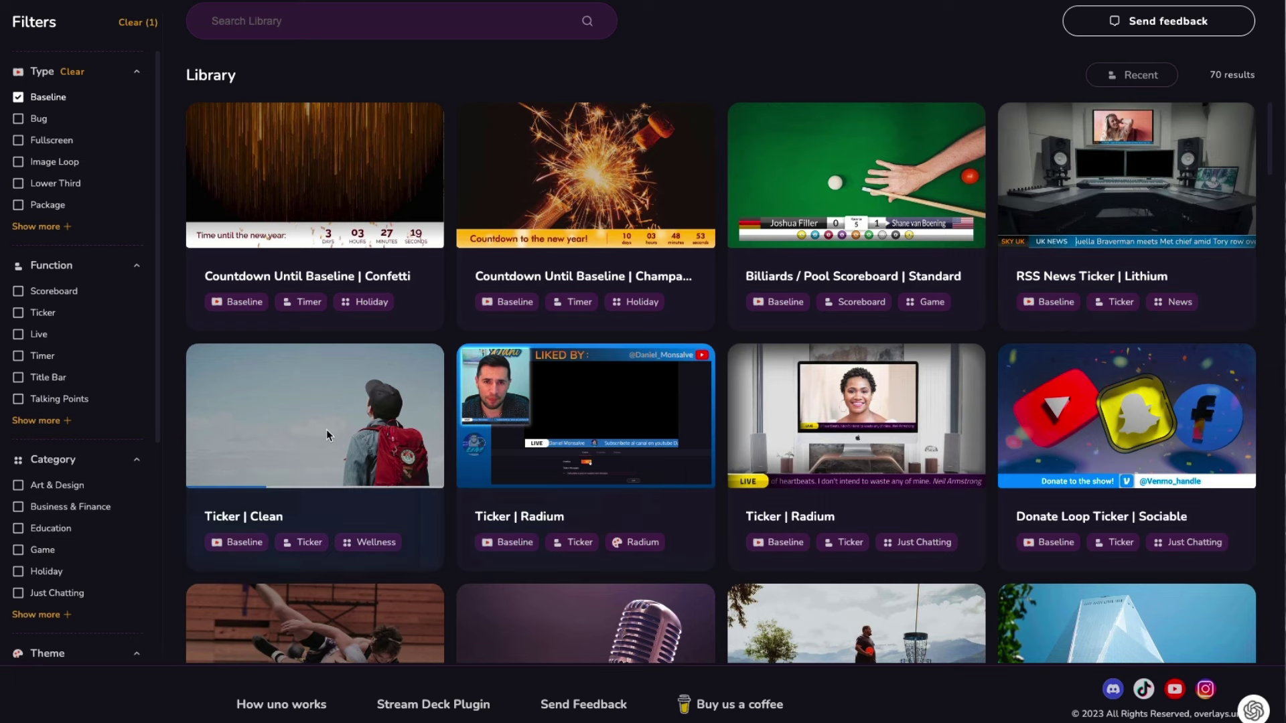
pyautogui.scroll(-1, 317, 544)
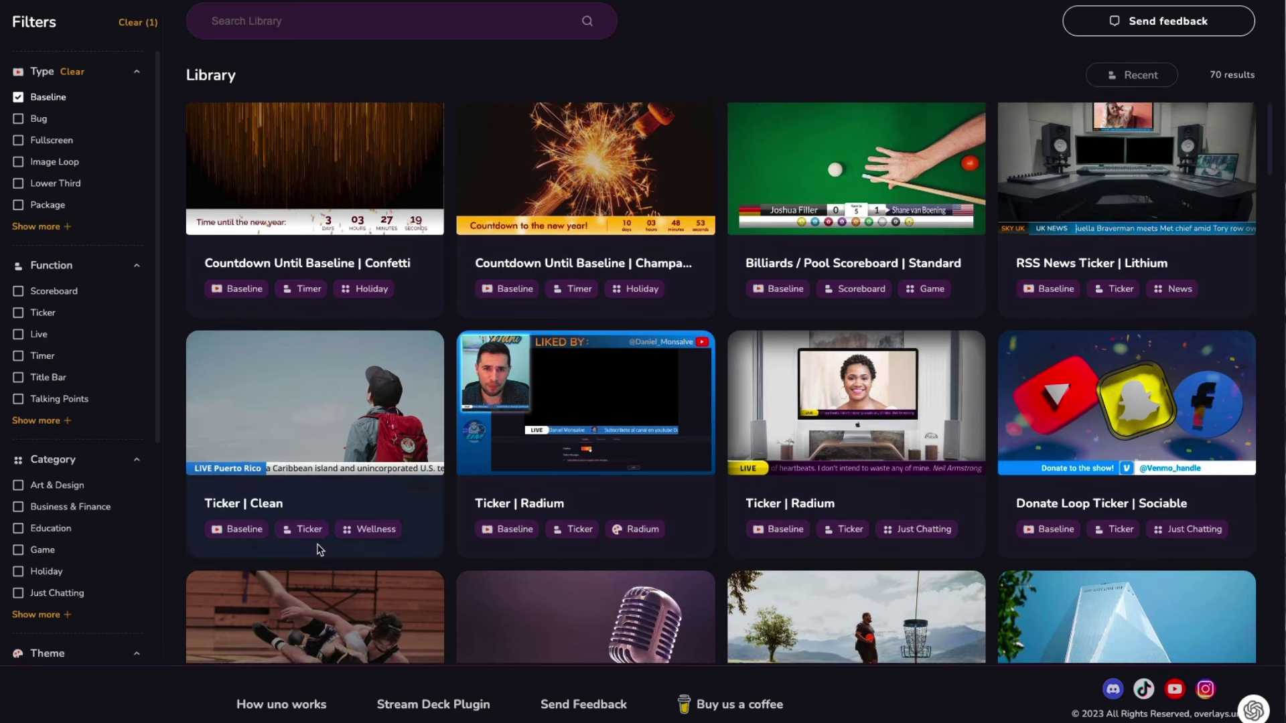
pyautogui.scroll(-4, 317, 550)
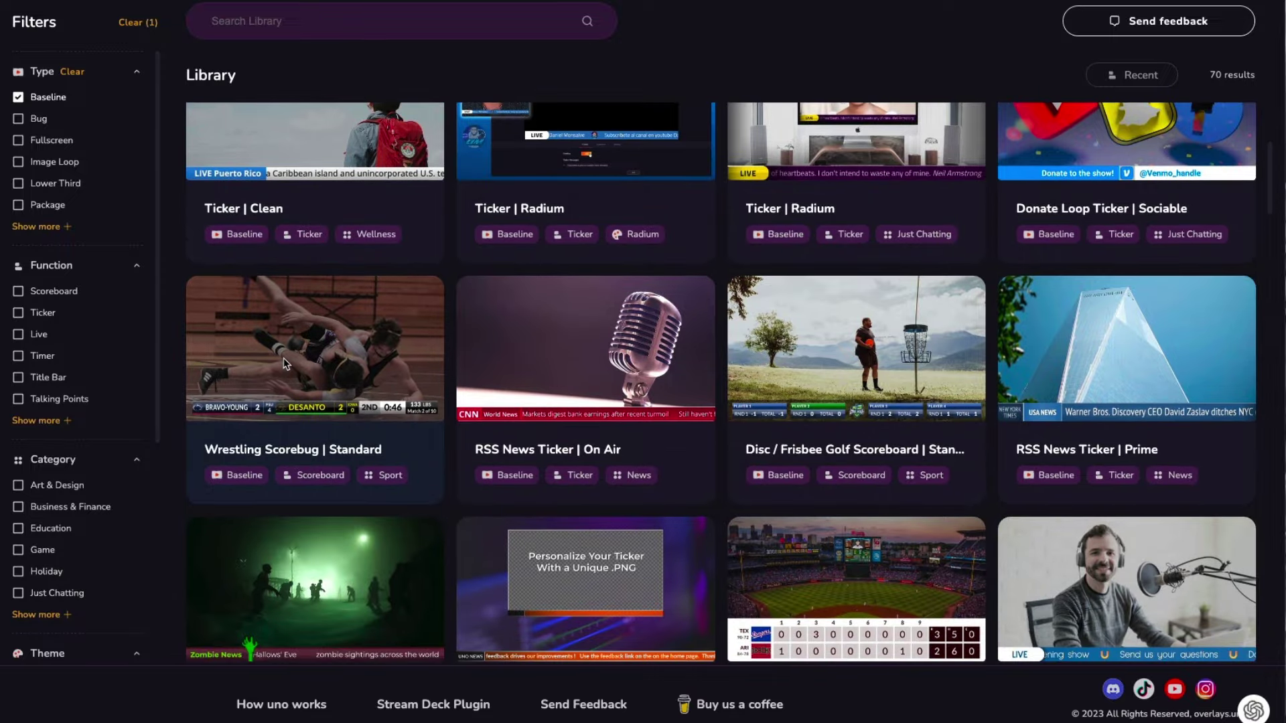
pyautogui.scroll(-1, 927, 337)
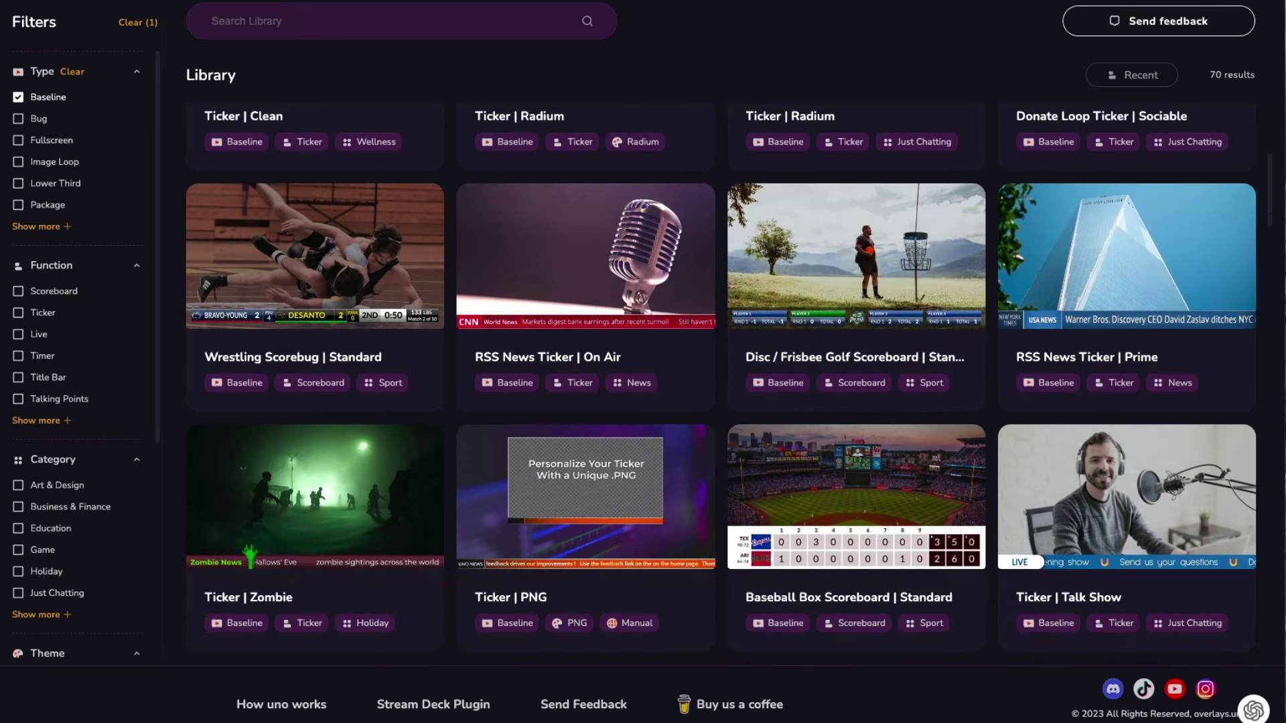
# Browse the library's Bug, Fullscreen, Image Loop and Lower Third types one after another
pyautogui.click(33, 120)
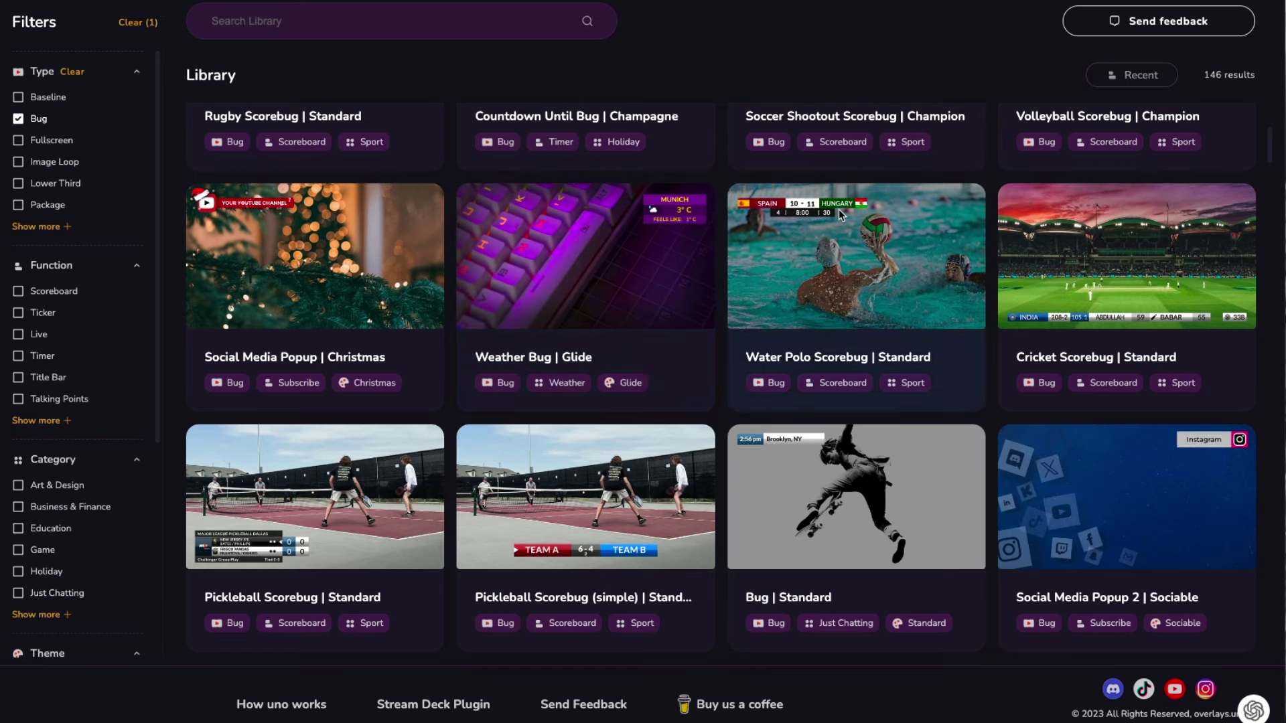
pyautogui.click(19, 139)
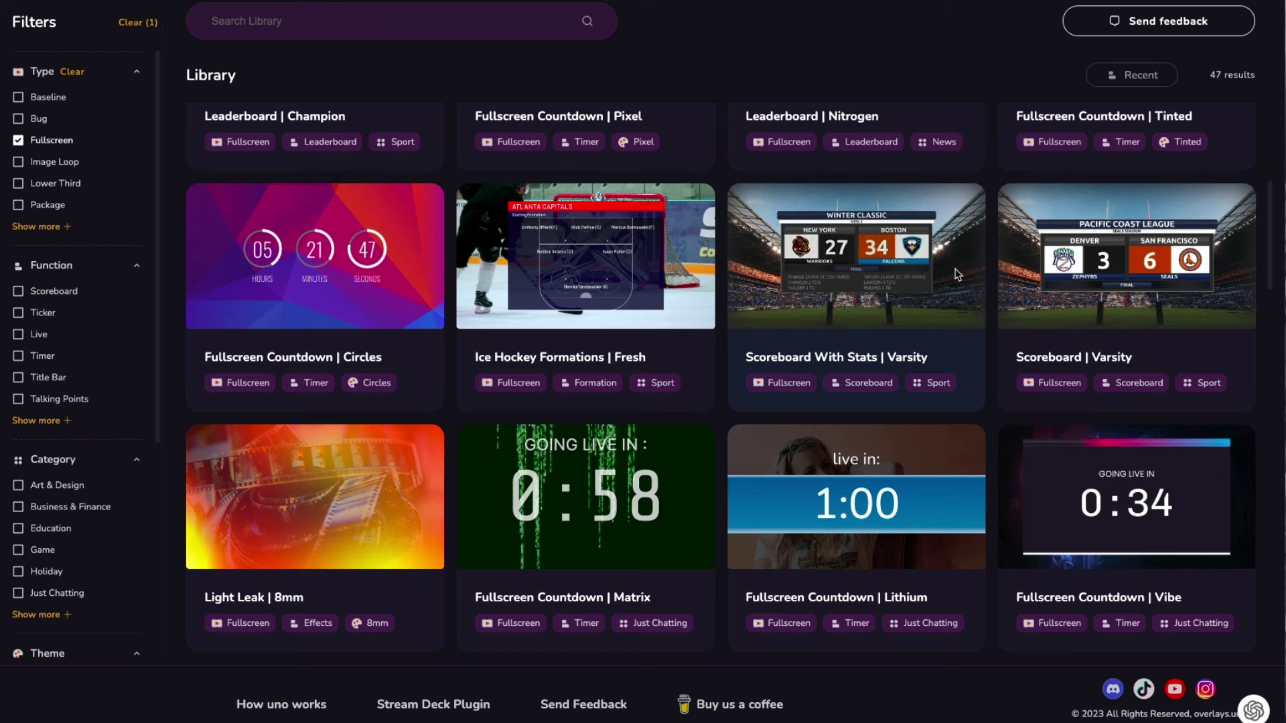
pyautogui.scroll(6, 6, 172)
pyautogui.click(18, 161)
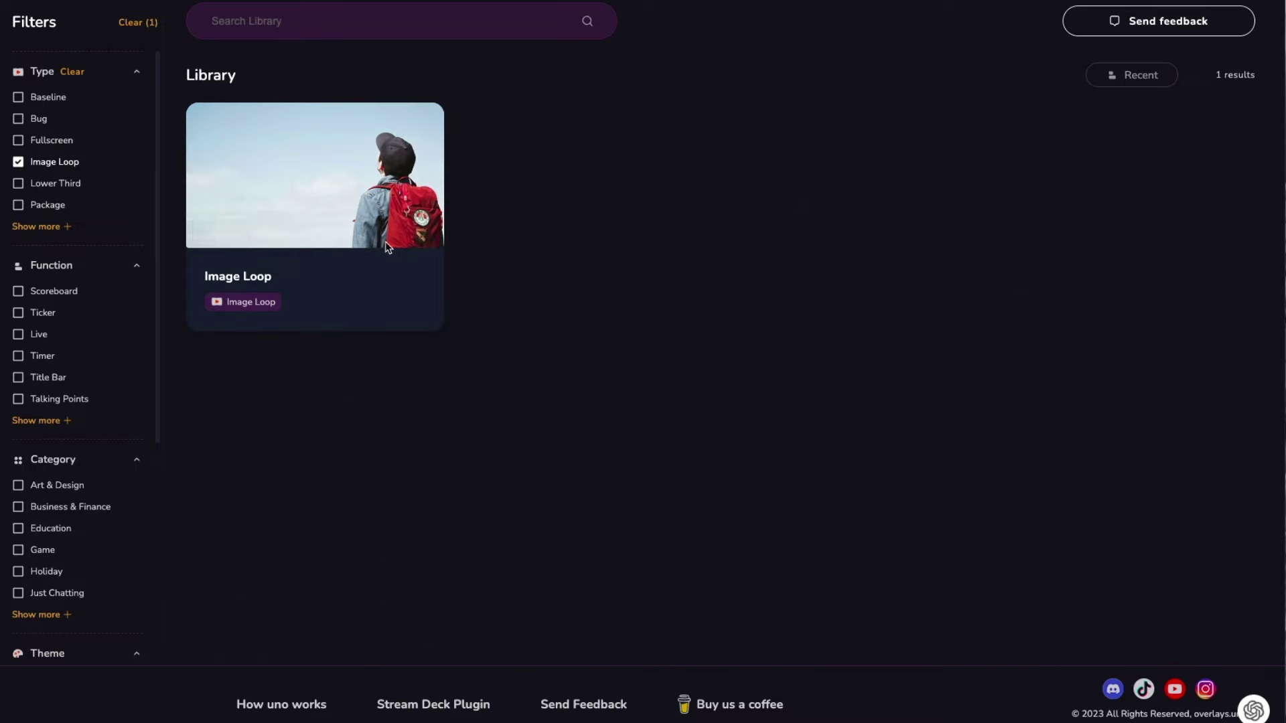
pyautogui.click(18, 183)
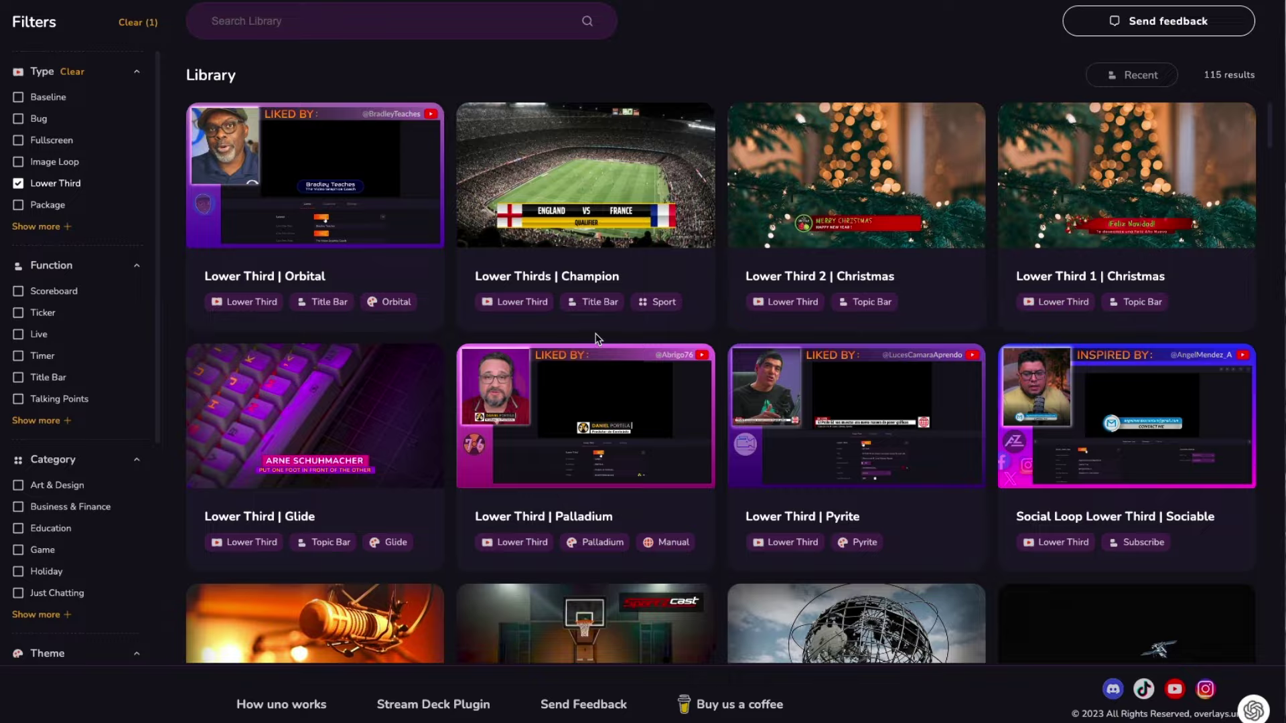
pyautogui.scroll(-5, 600, 332)
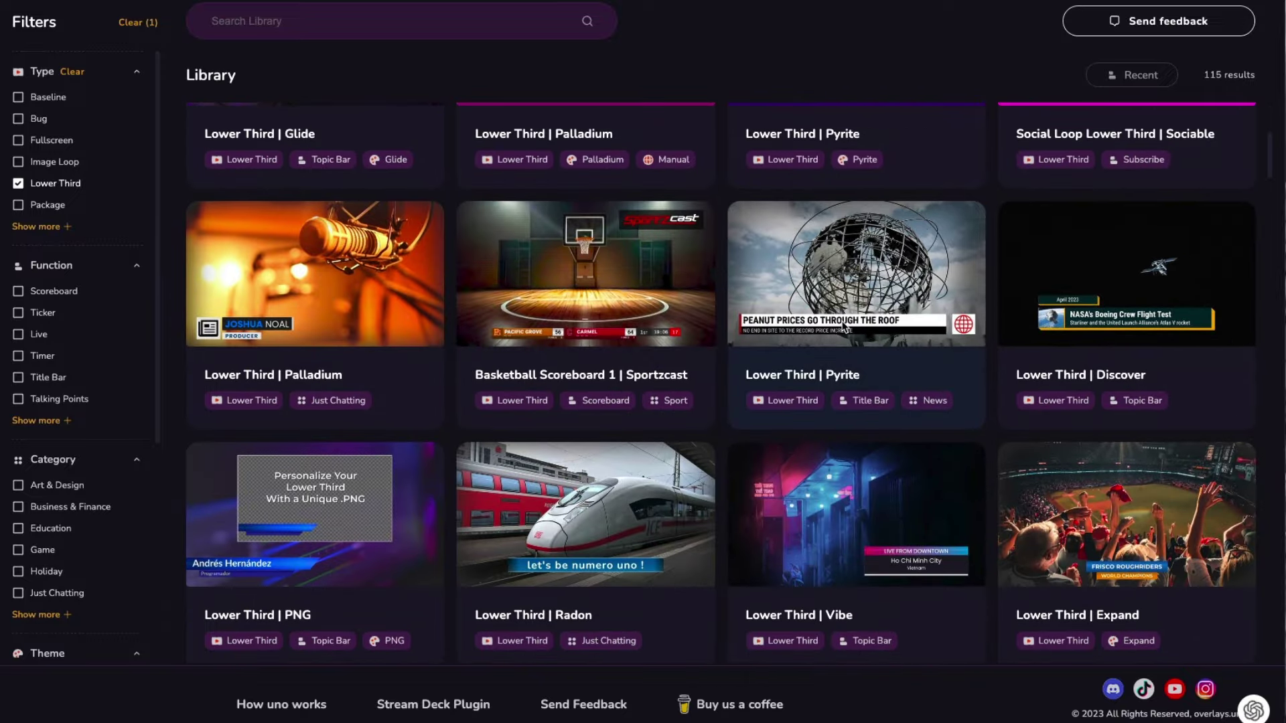
# Filter the library by the Package type only and browse the available stream packs
pyautogui.click(27, 185)
pyautogui.click(35, 205)
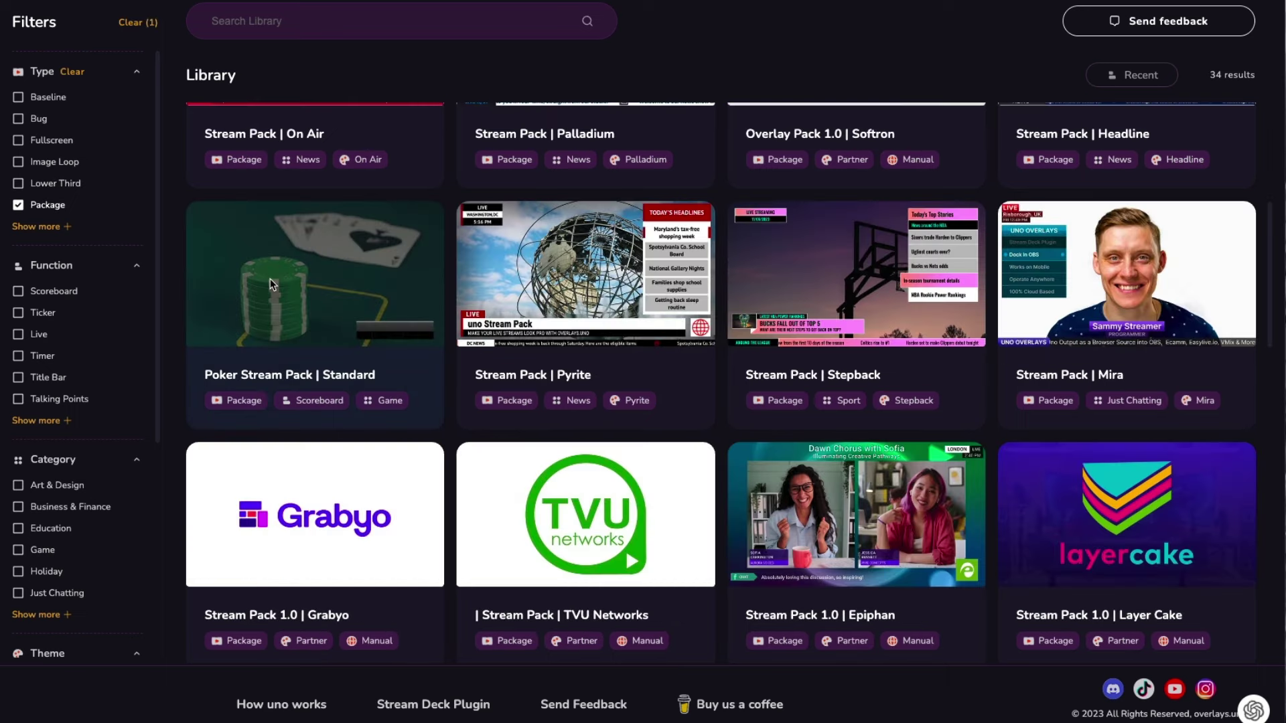
pyautogui.scroll(5, 441, 360)
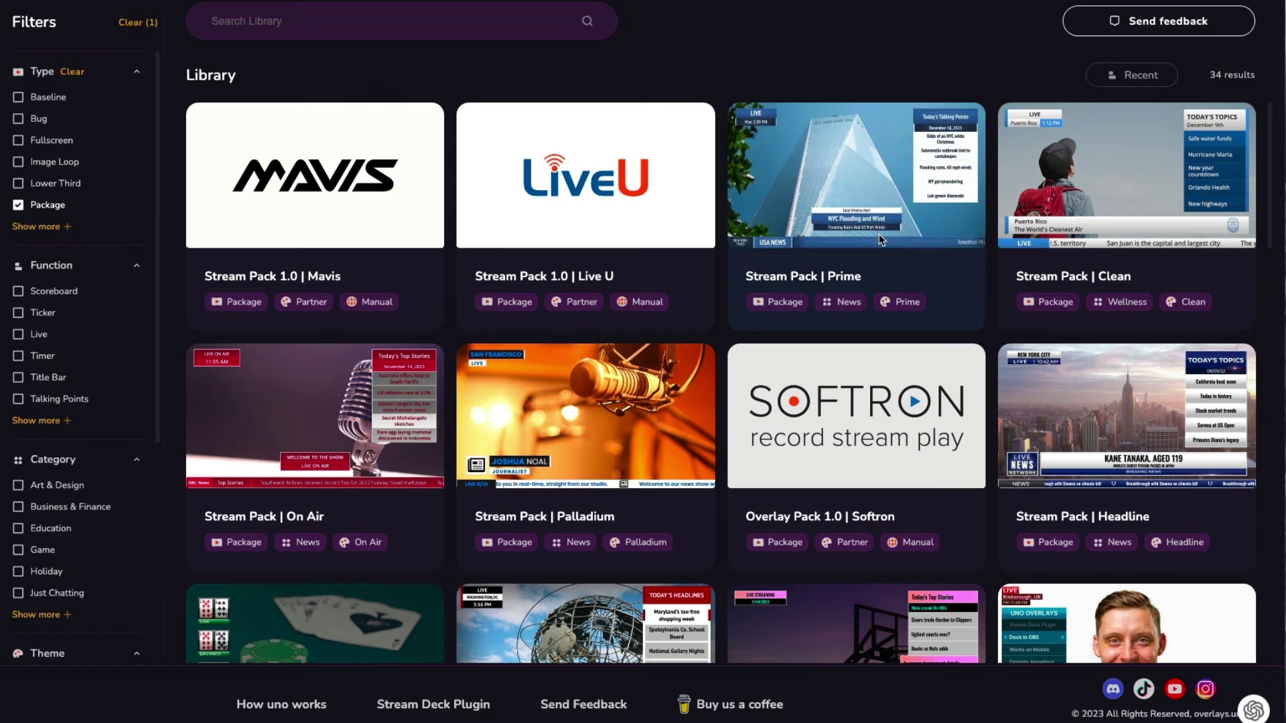
pyautogui.scroll(-6, 879, 234)
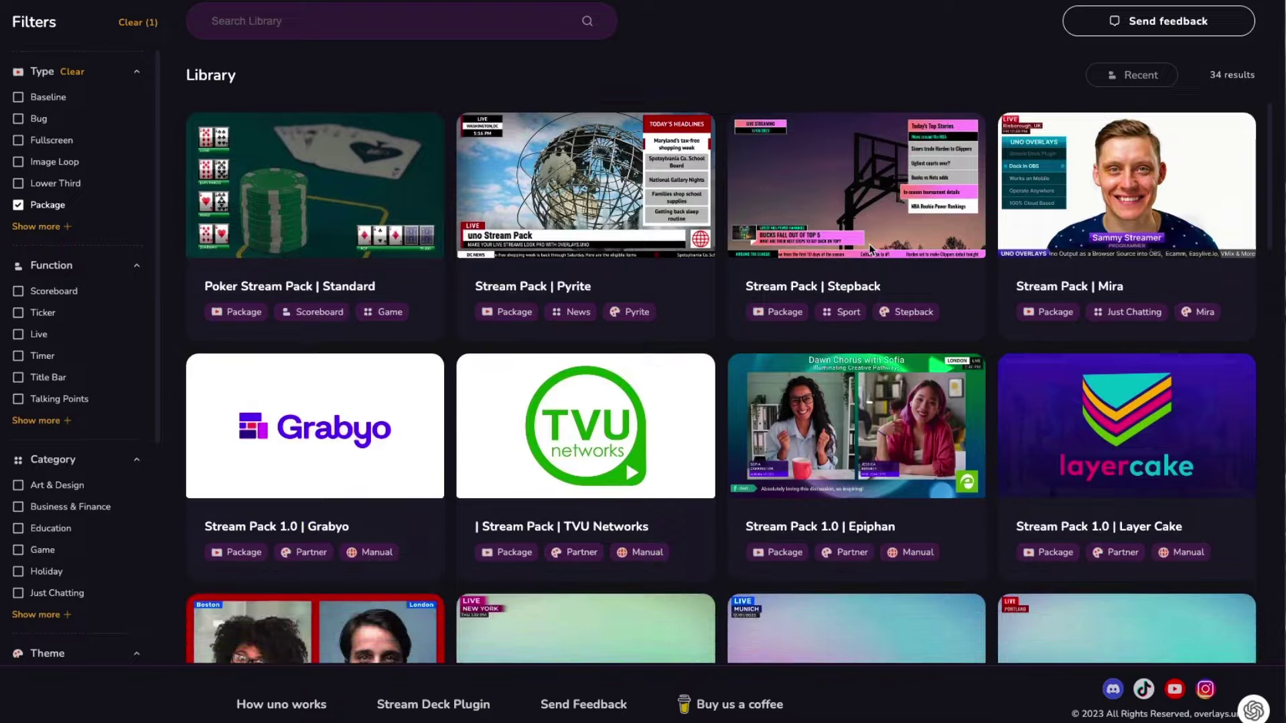
pyautogui.scroll(1, 690, 261)
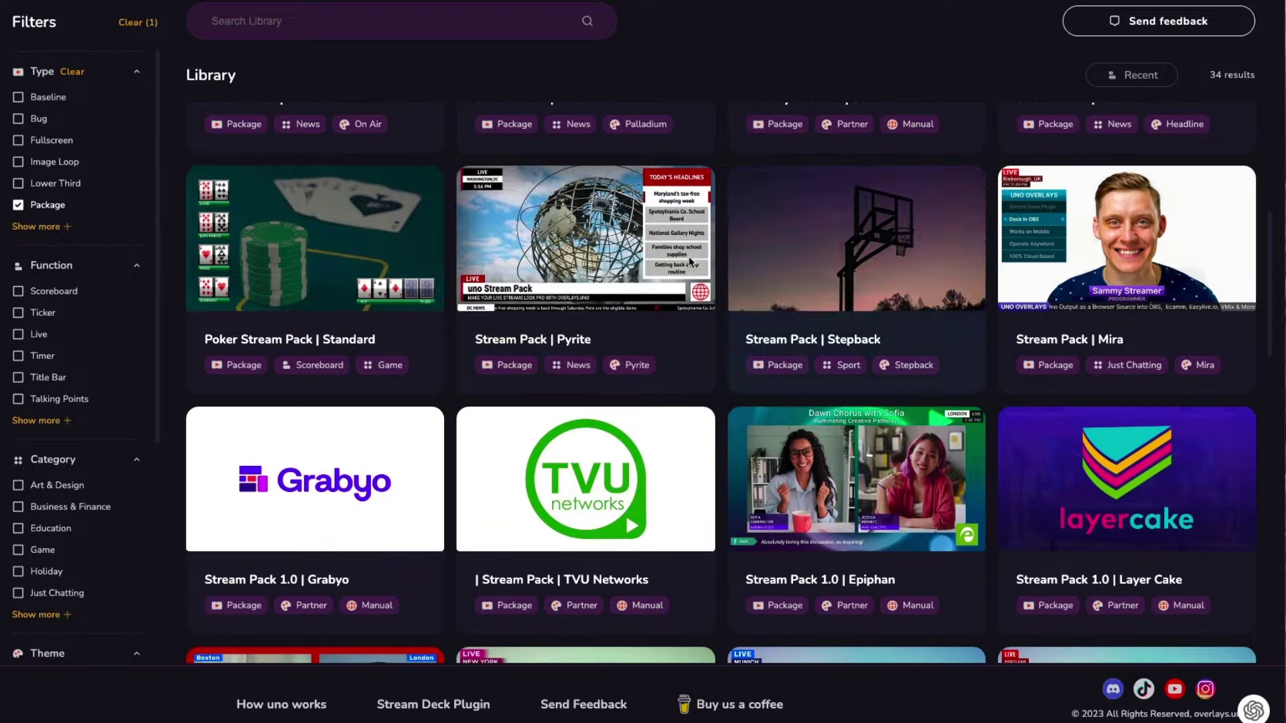
# Add the "Stream Pack | Pyrite" package to My Overlays and open it for editing
pyautogui.click(540, 241)
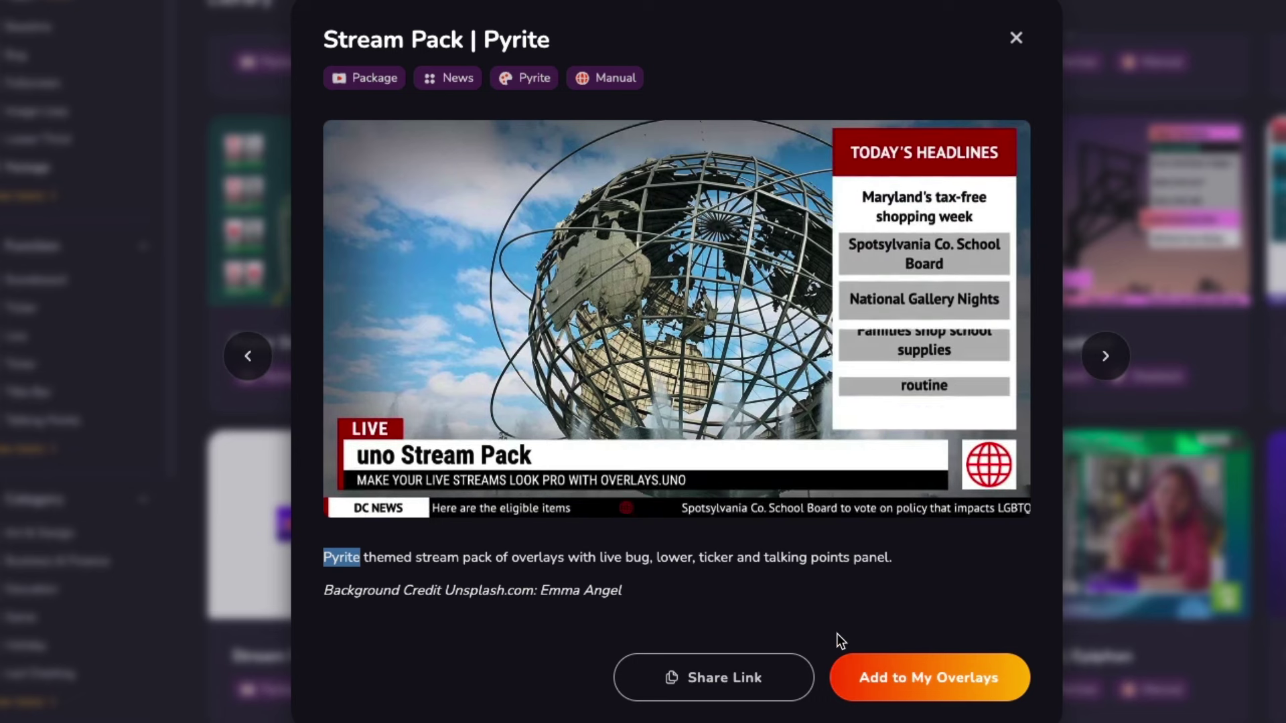
pyautogui.click(911, 691)
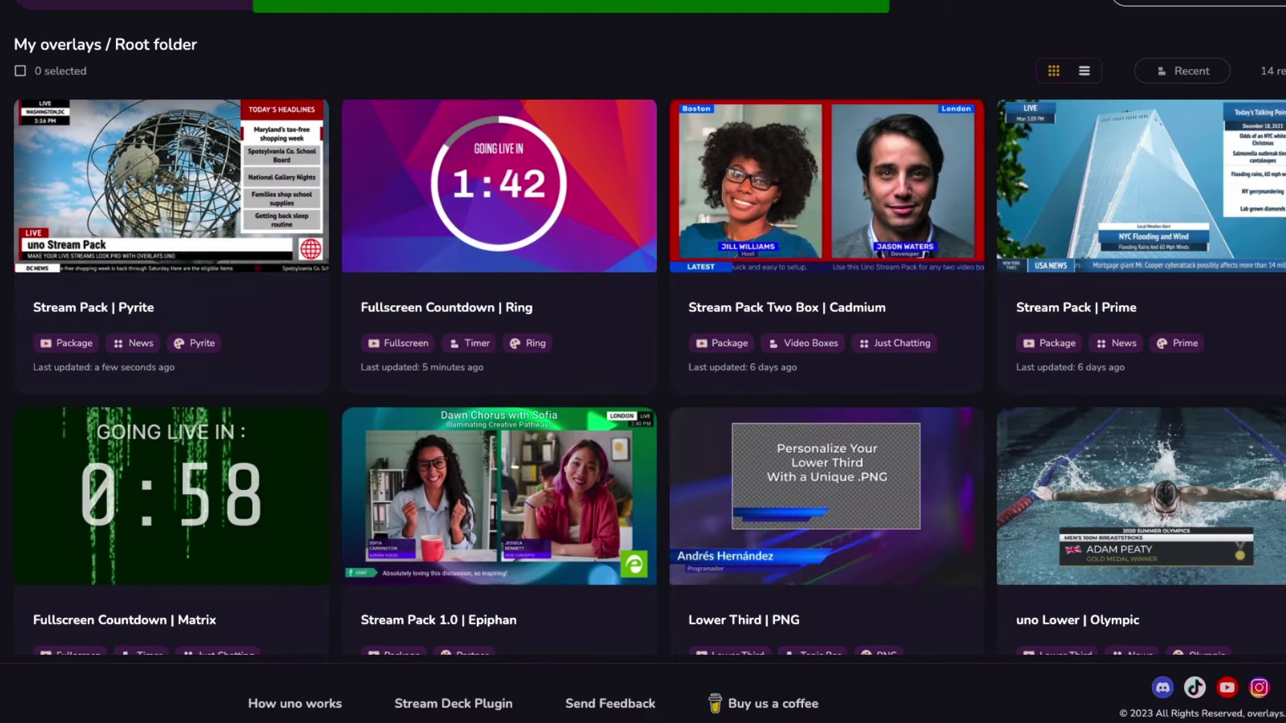
pyautogui.click(123, 211)
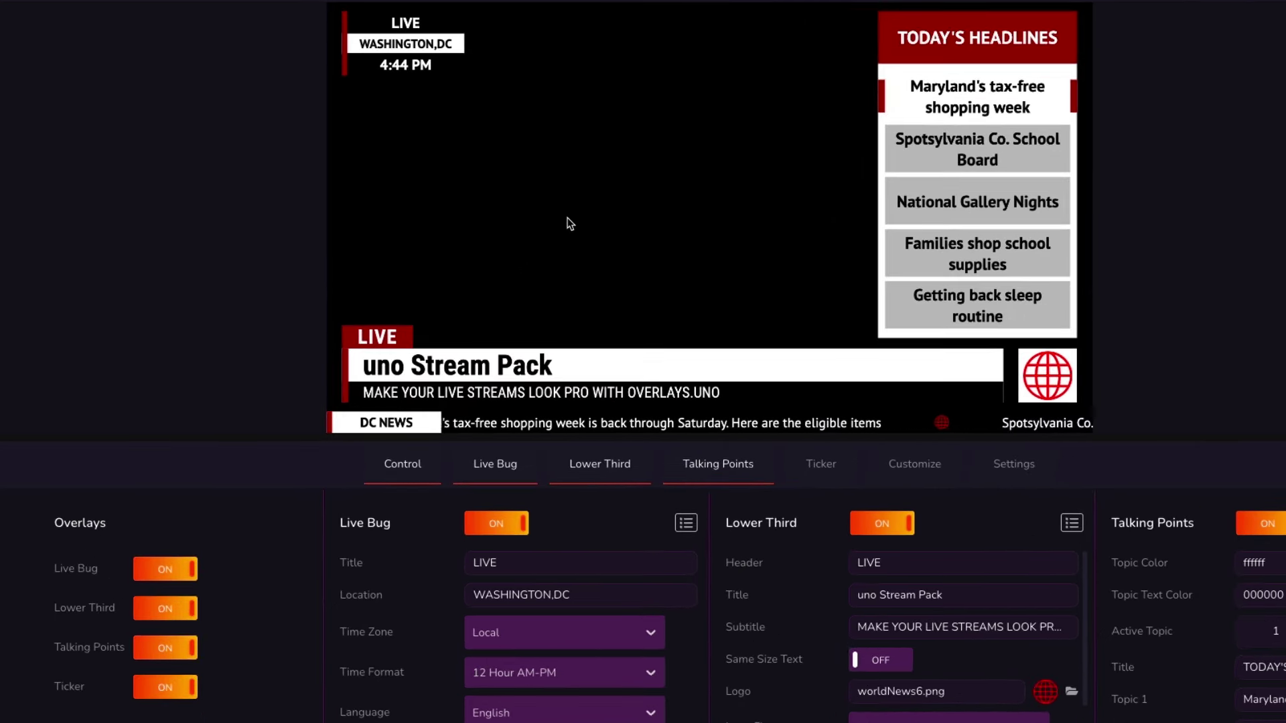
# Switch off the Live Bug, Lower Third and Talking Points overlays, leaving the ticker running
pyautogui.click(172, 570)
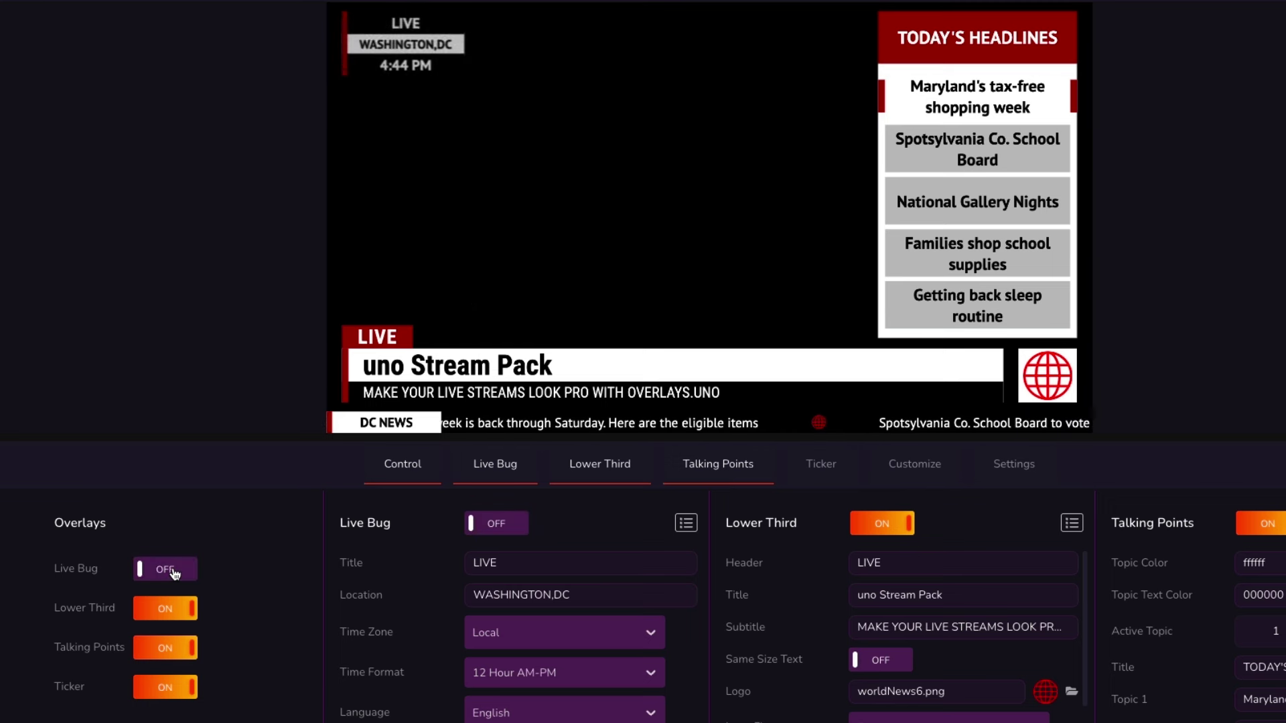
pyautogui.click(176, 608)
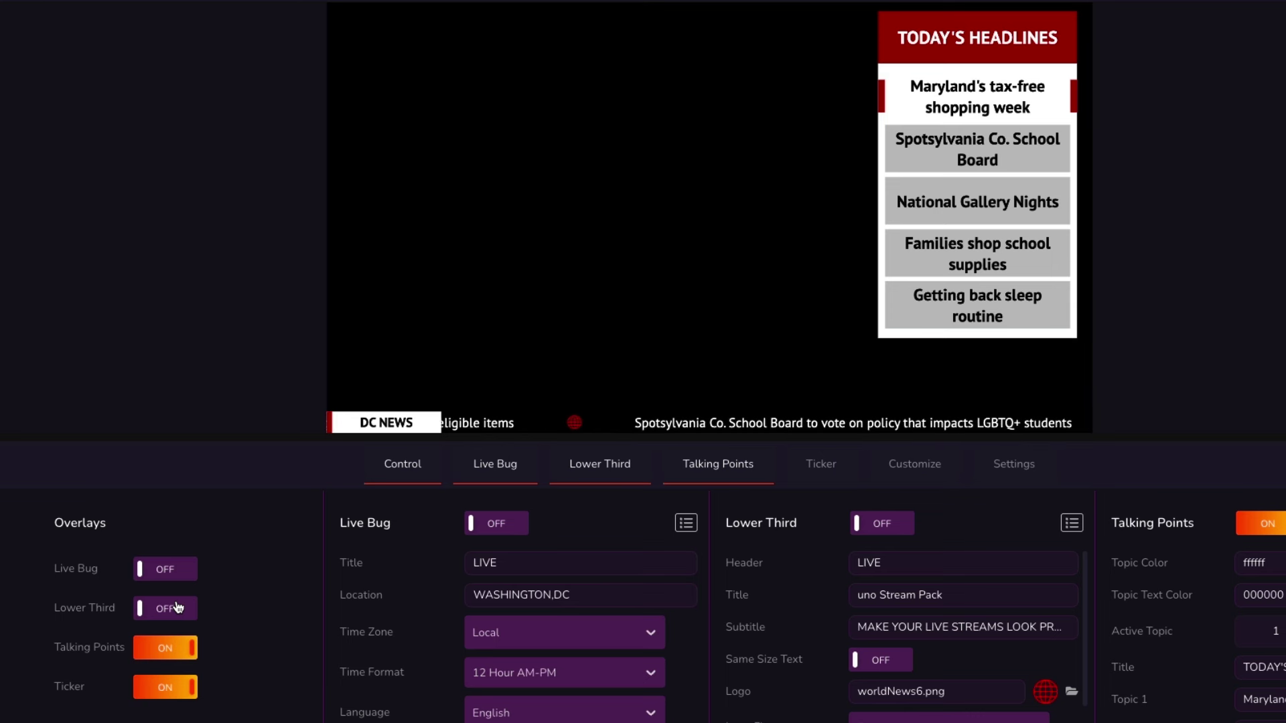
pyautogui.click(173, 650)
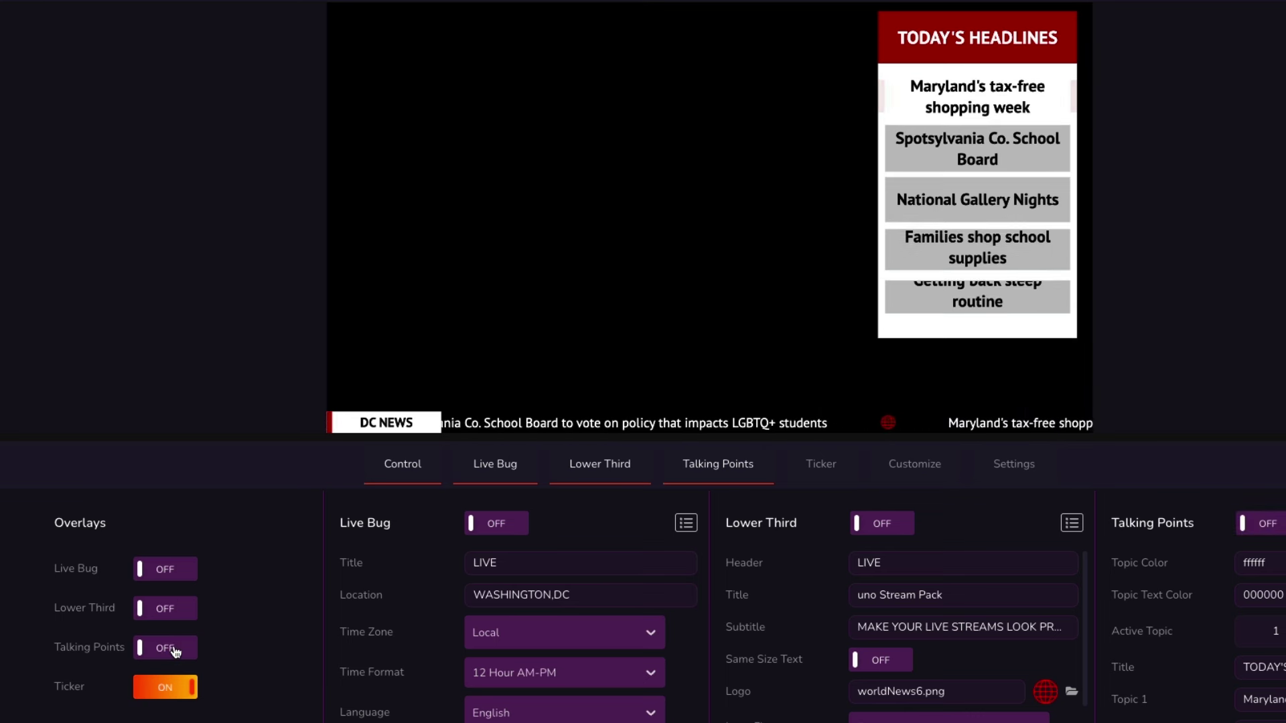
# Switch the Live Bug overlay back on and set its location to LONDON
pyautogui.click(186, 578)
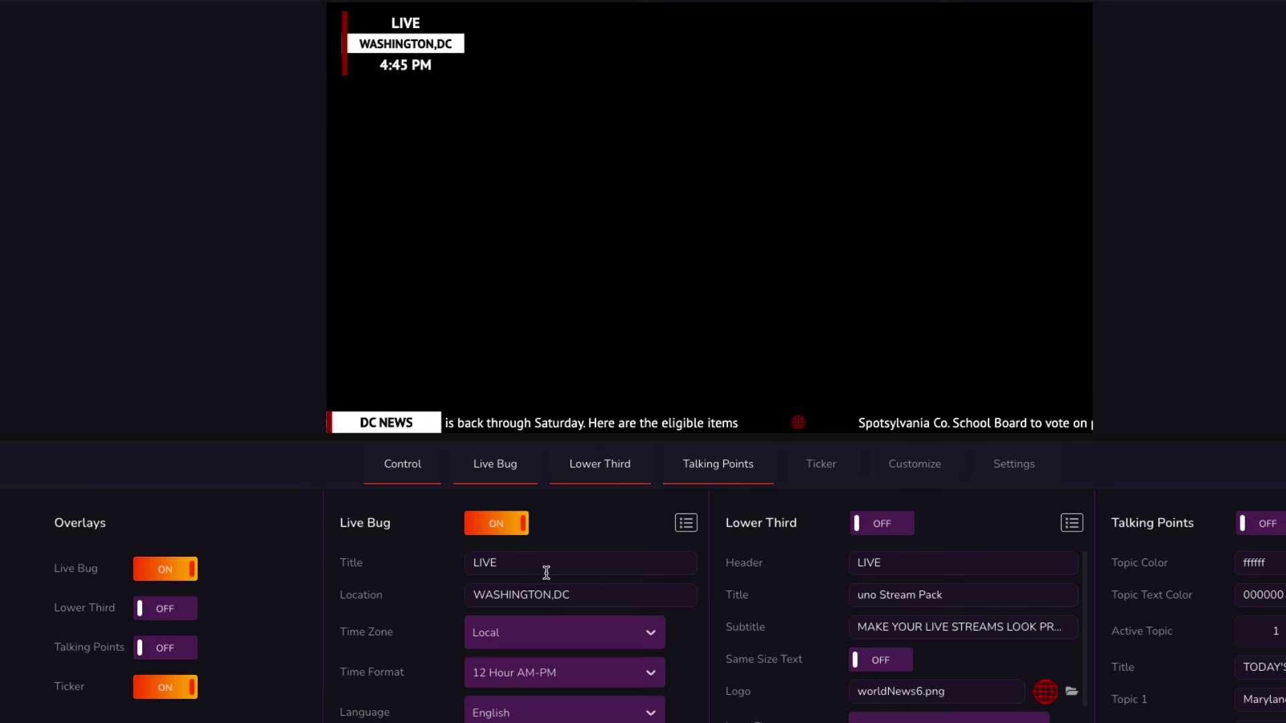
pyautogui.moveTo(596, 597); pyautogui.dragTo(316, 594)
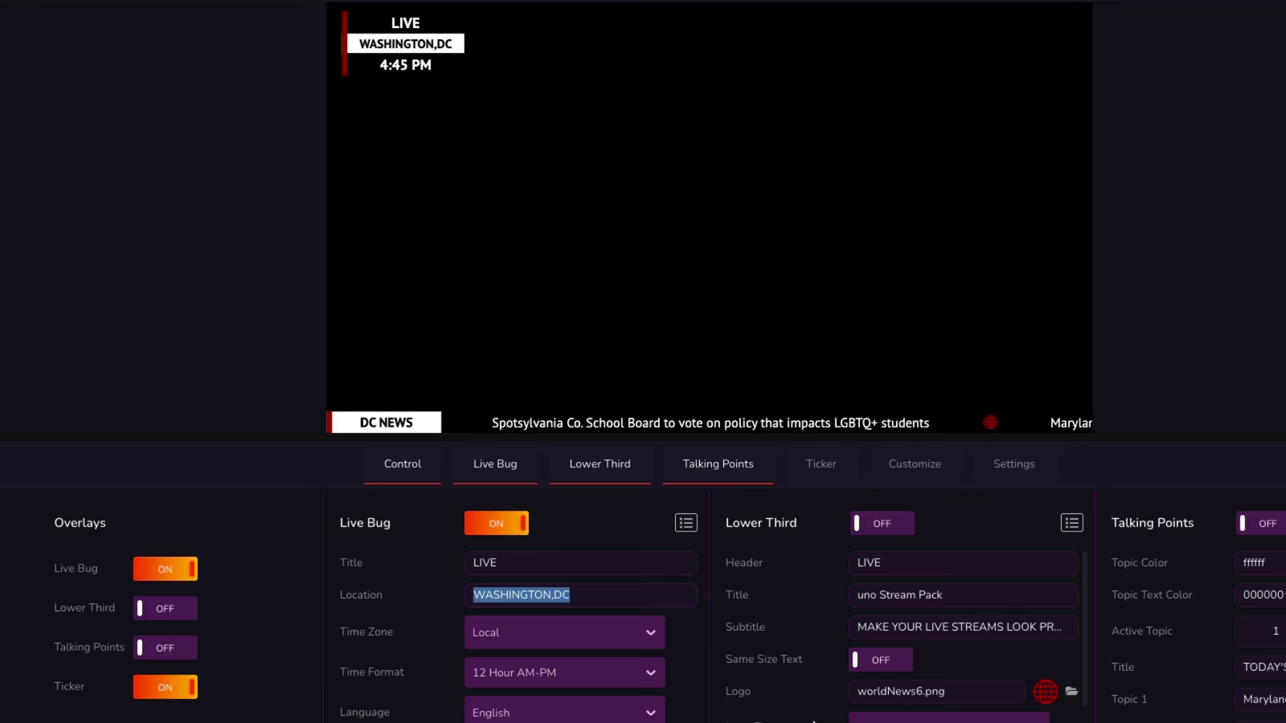
pyautogui.write('L')
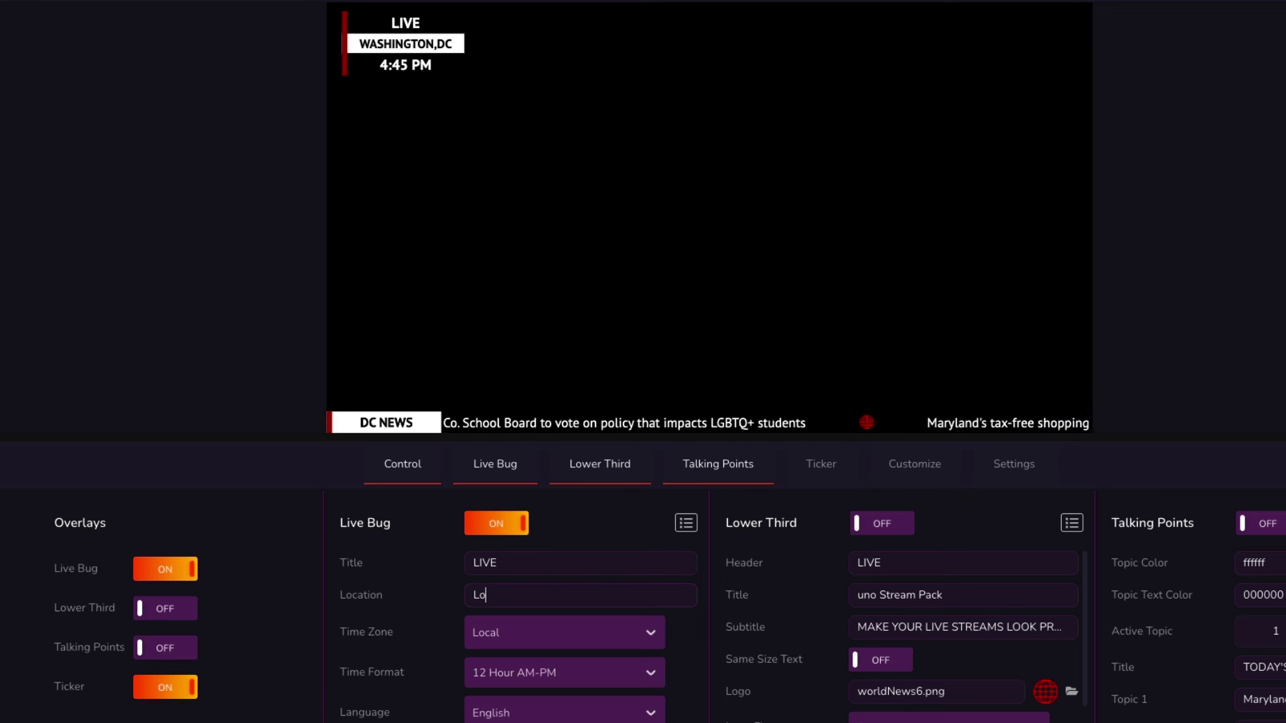
pyautogui.write('ONDON')
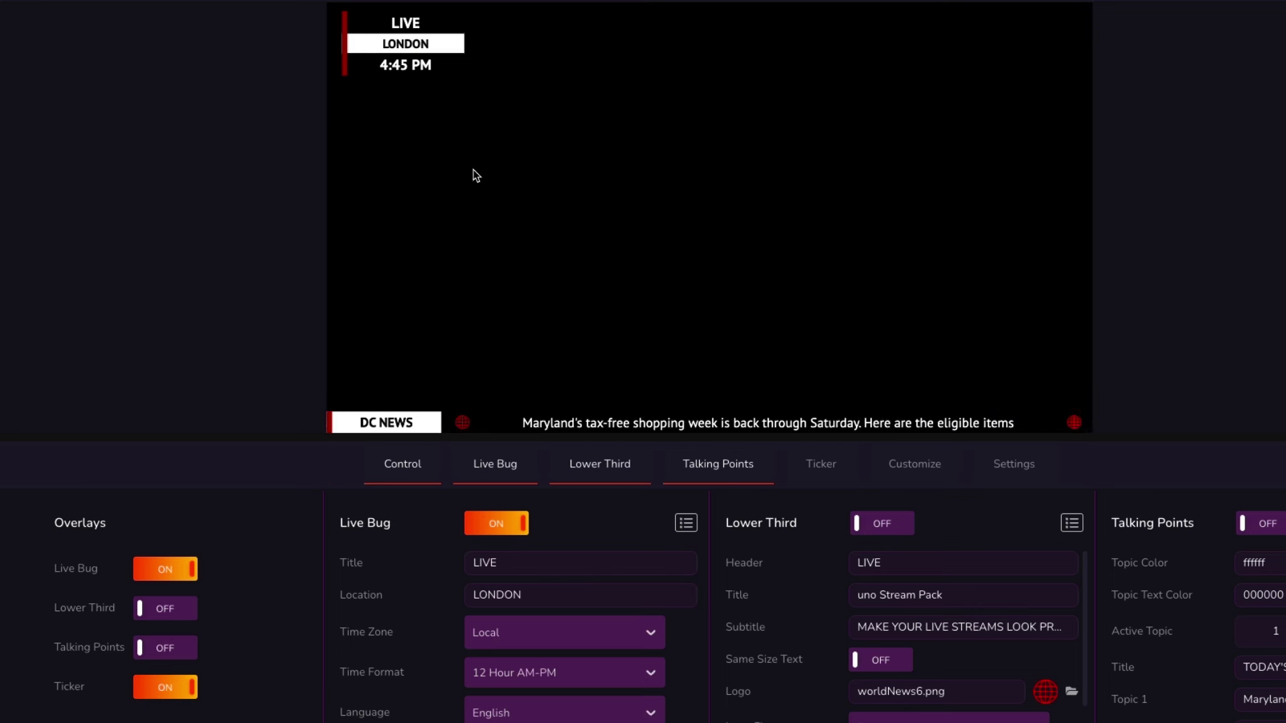
# Switch the Lower Third and Talking Points overlays back on
pyautogui.click(171, 609)
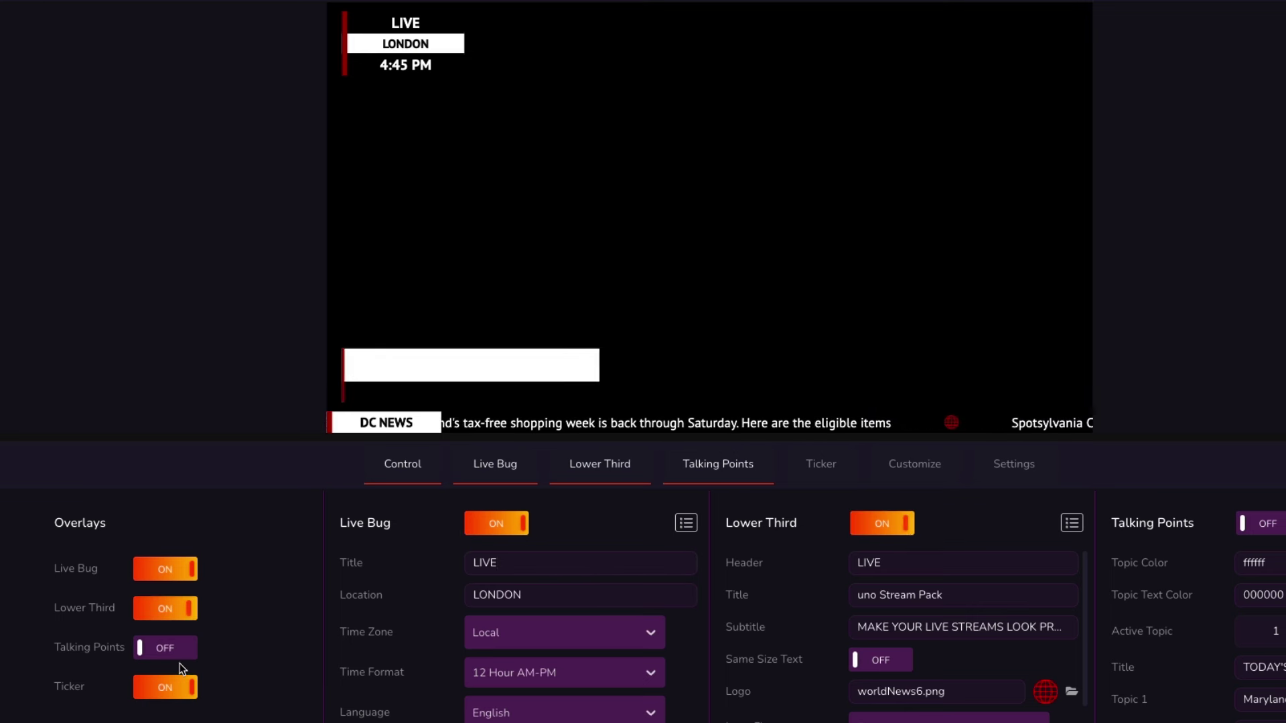
pyautogui.click(166, 647)
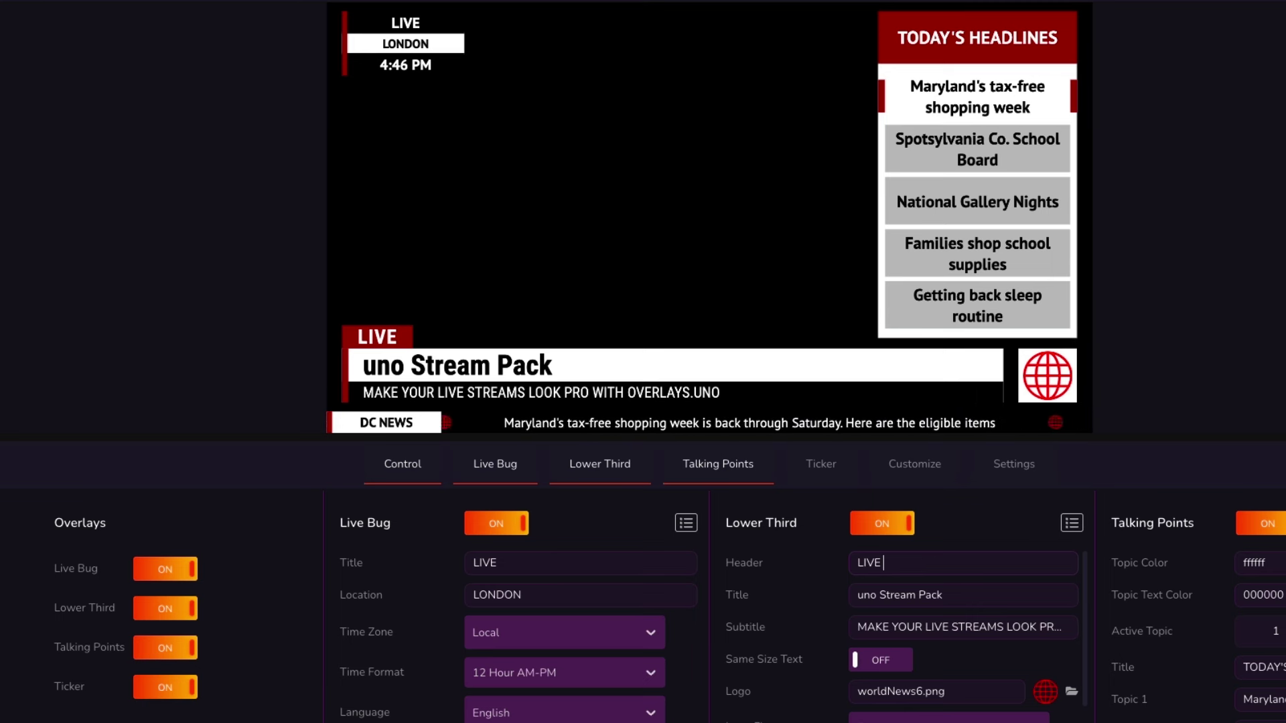
# Set the lower third's header to "LIVE NOW" and its title to "uno Stream Pack COOOL"
pyautogui.press('Tab')
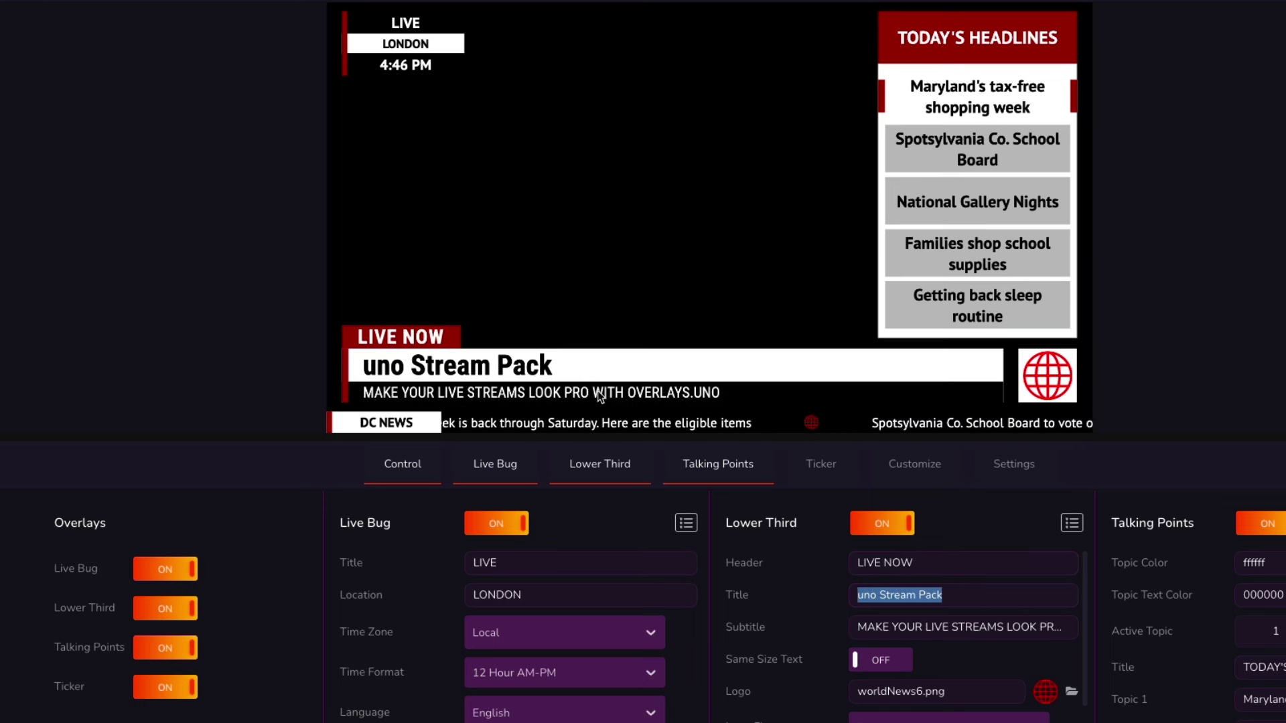
pyautogui.click(1023, 601)
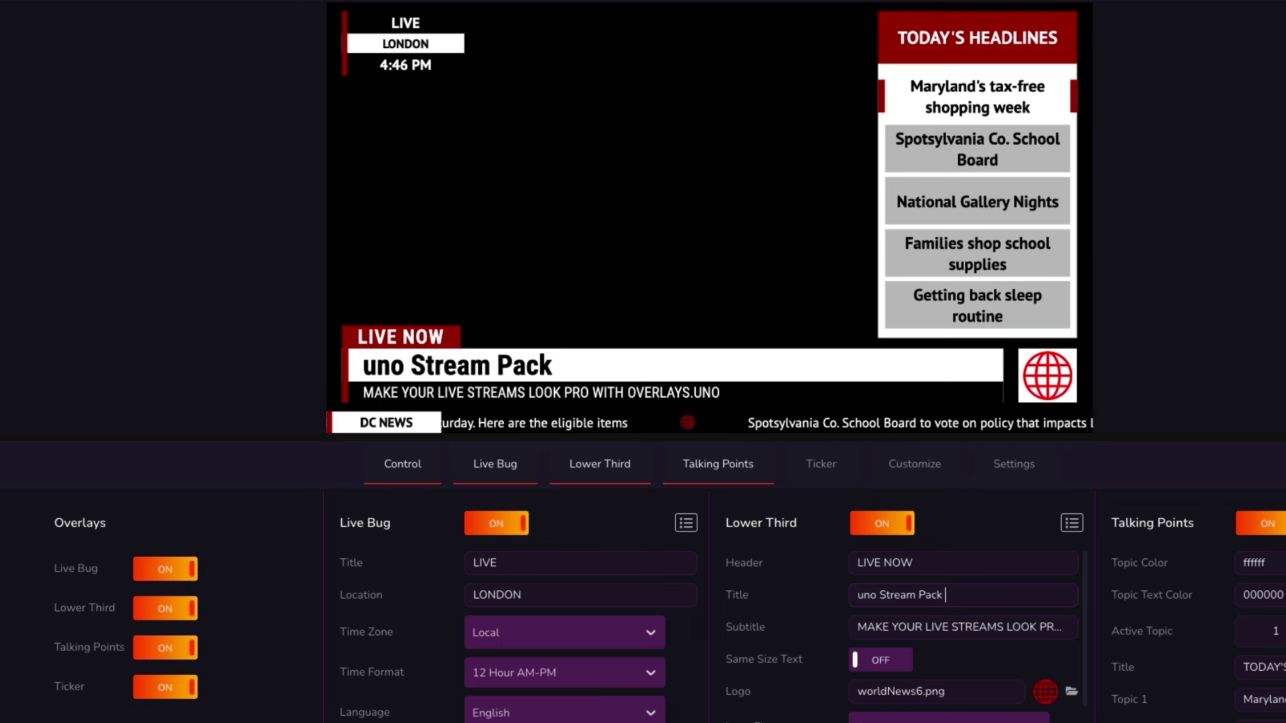
pyautogui.press('Tab')
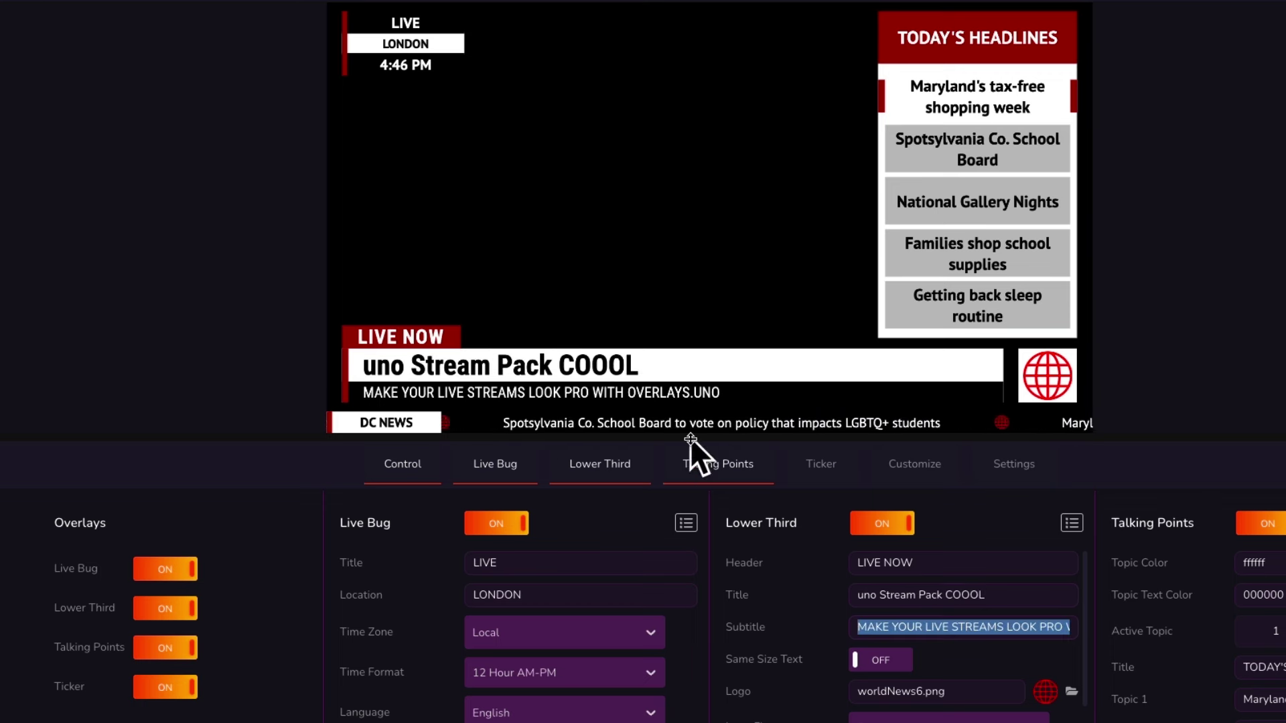
pyautogui.click(1009, 597)
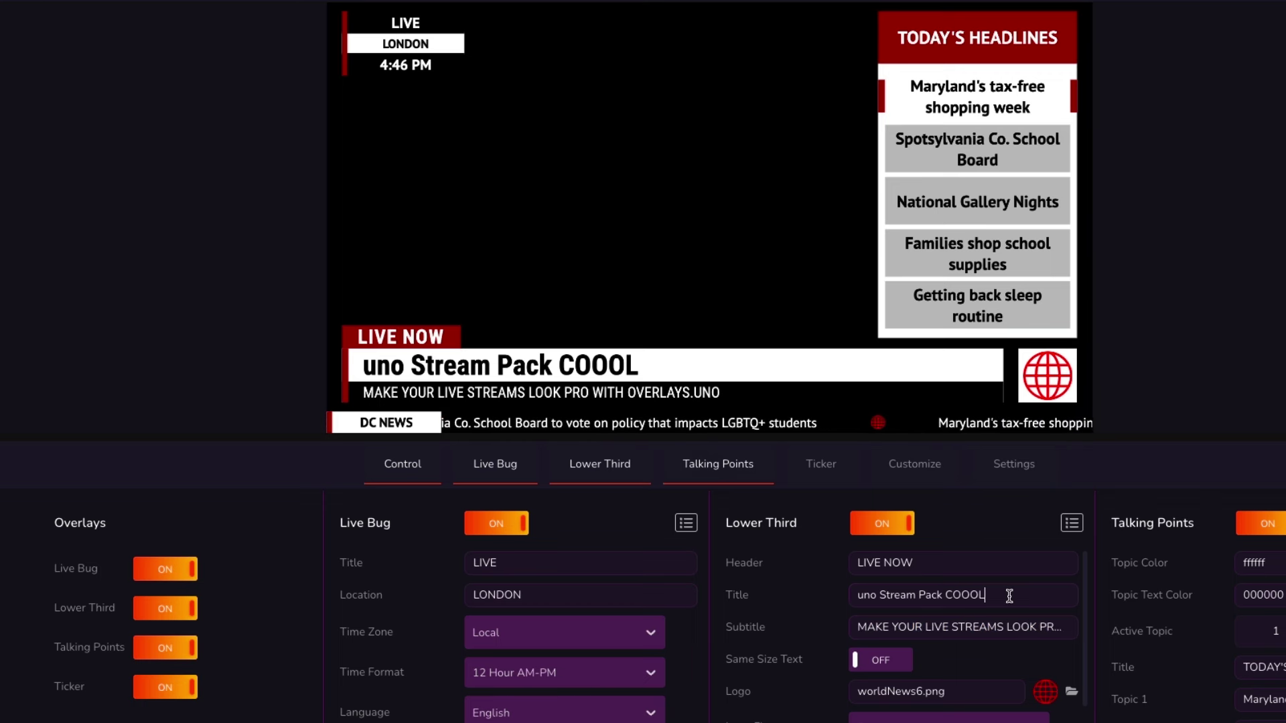
# Enlarge the control area and review the lower third's logo image and the Talking Points topic fields
pyautogui.scroll(-1, 835, 646)
pyautogui.scroll(1, 836, 647)
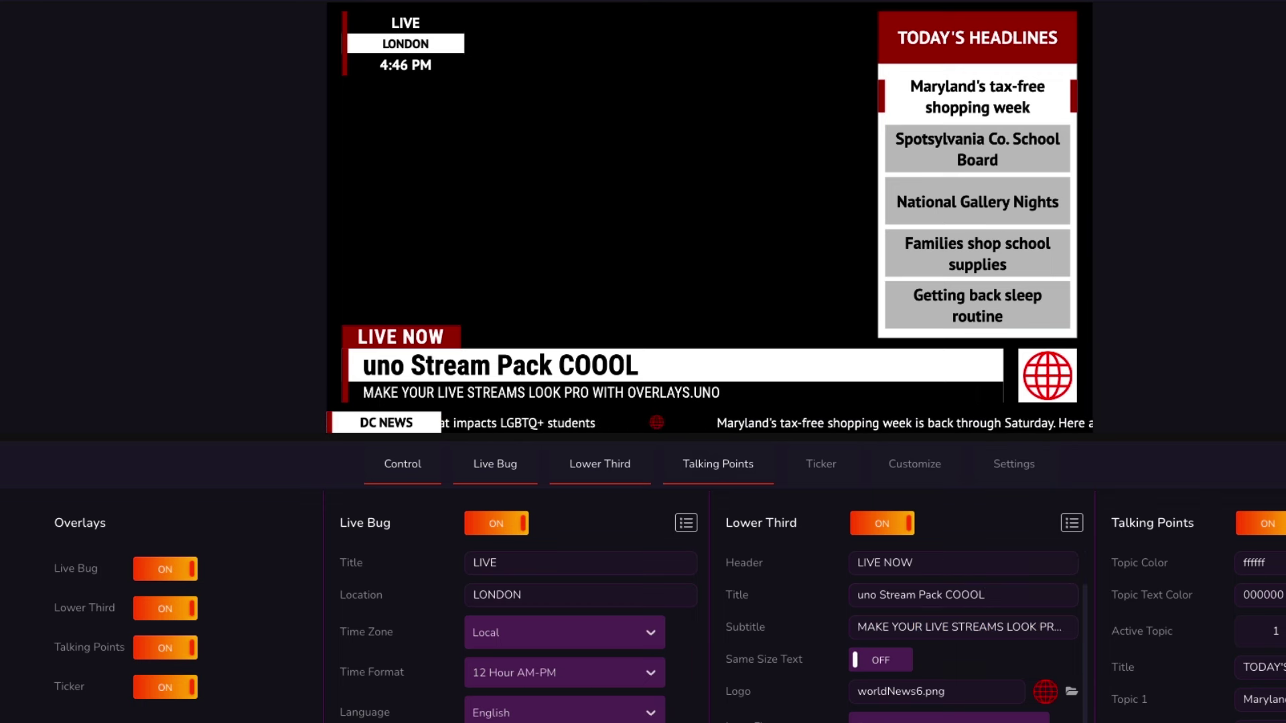
pyautogui.moveTo(648, 441); pyautogui.dragTo(648, 349)
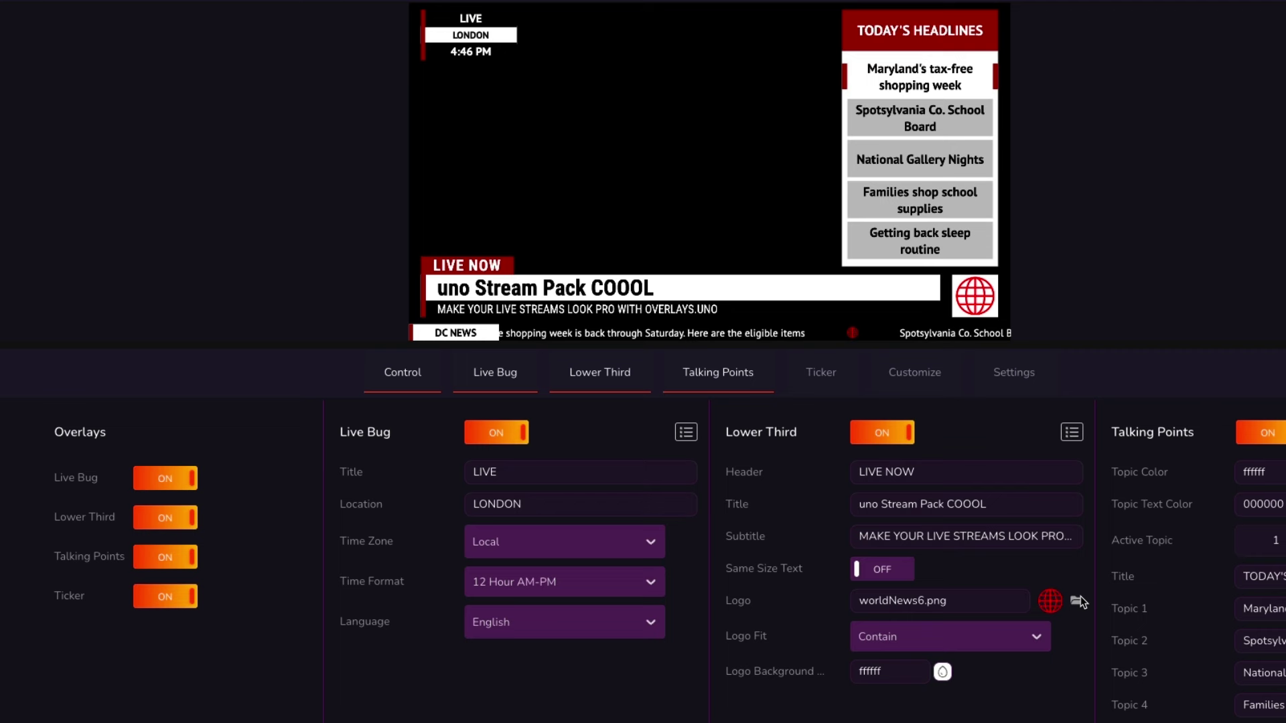
pyautogui.moveTo(1058, 606)
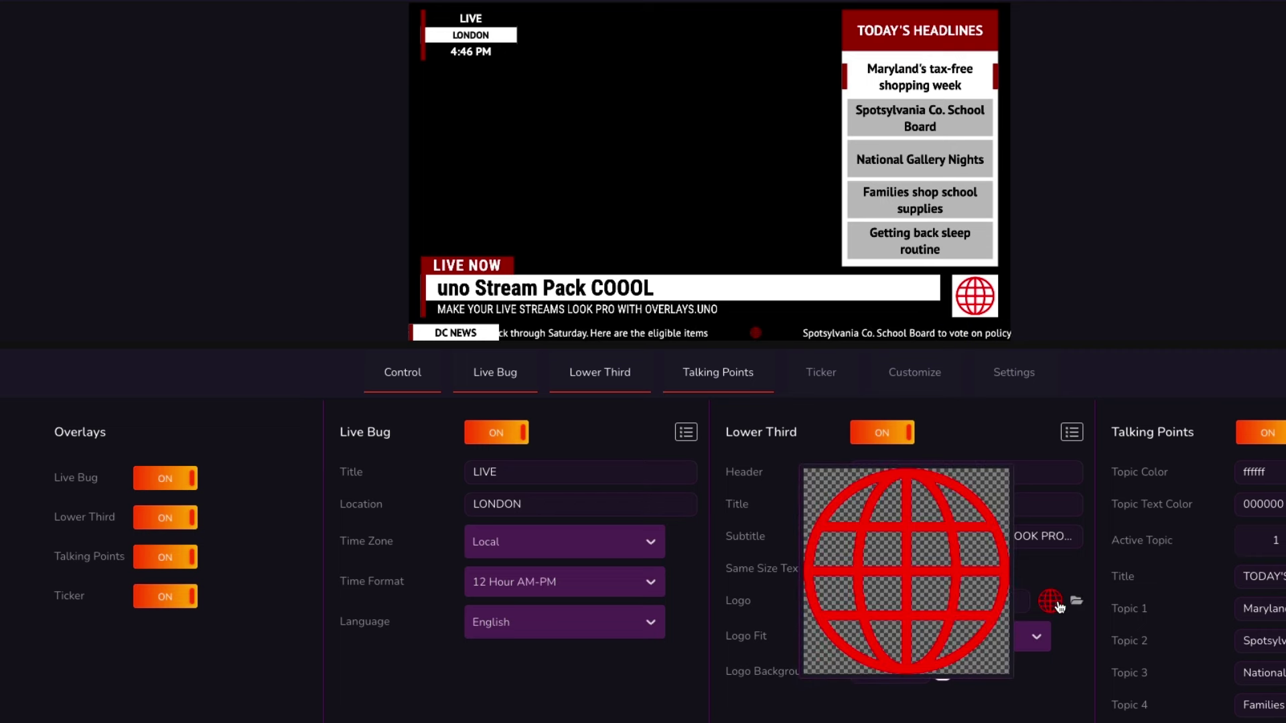
pyautogui.click(1270, 503)
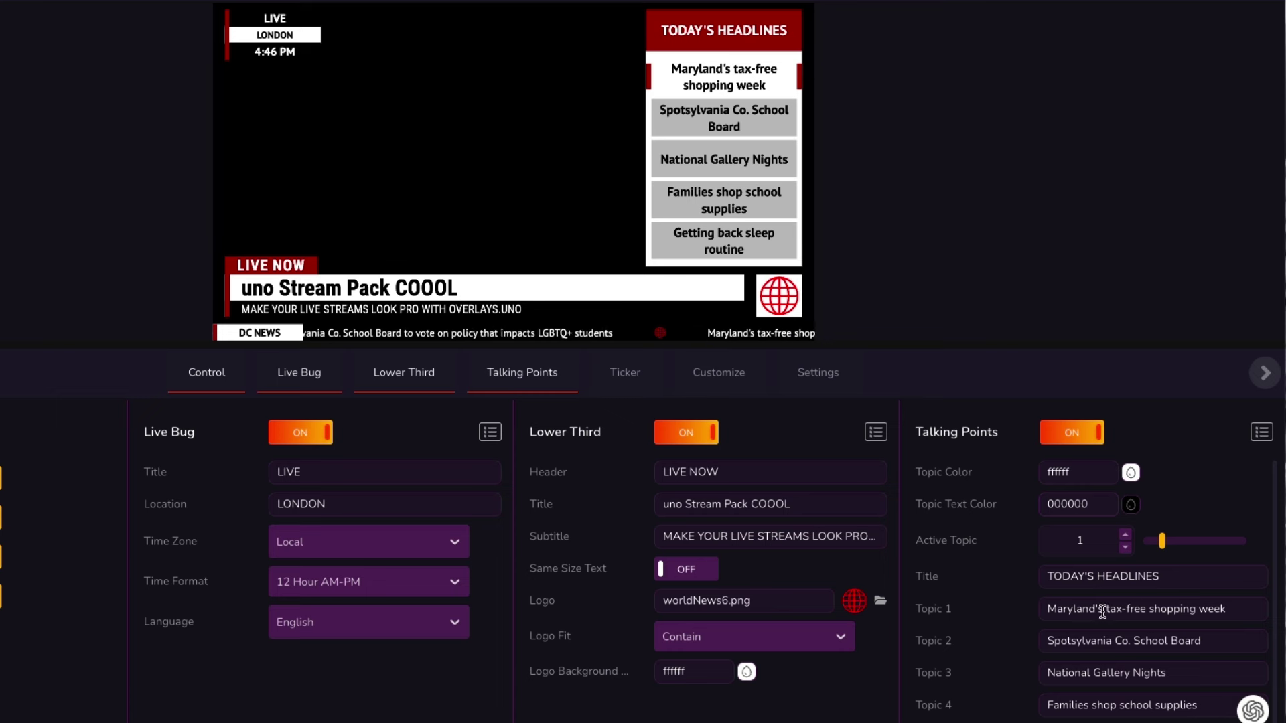
pyautogui.tripleClick(1138, 608)
pyautogui.click(1153, 643)
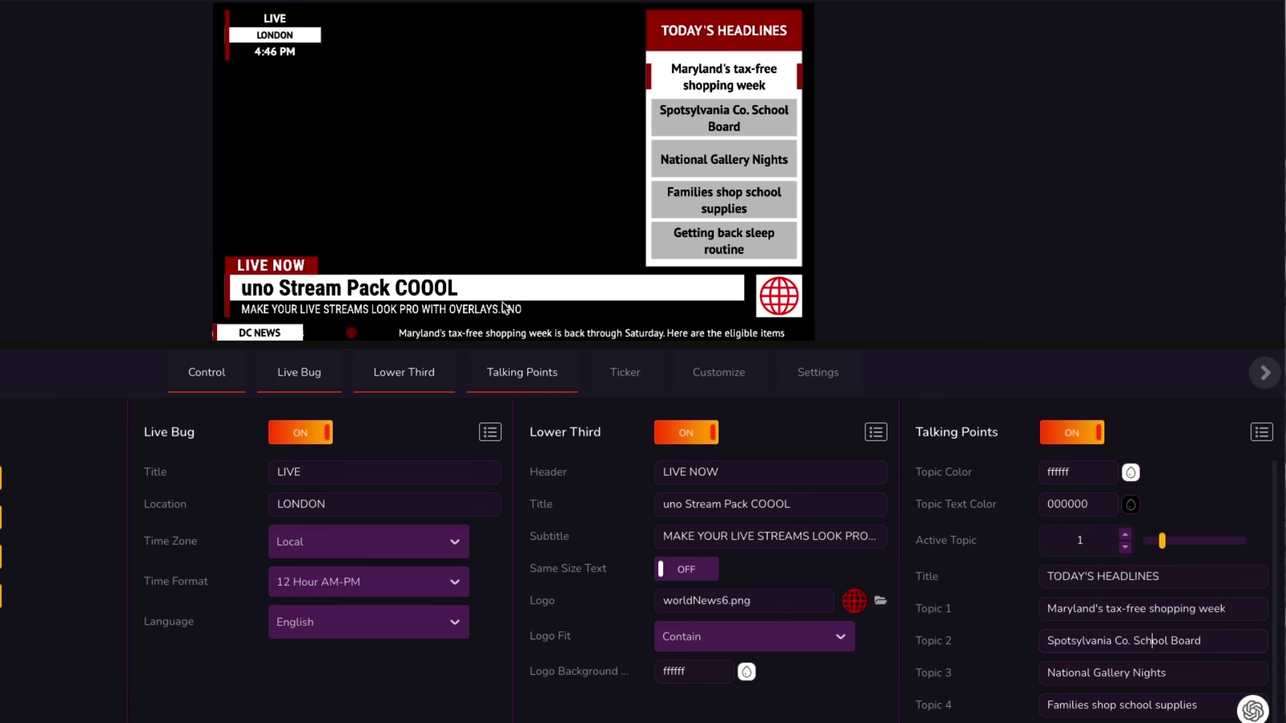
# Show the Live Bug as a slot list and rename its first slot to "London"
pyautogui.click(496, 438)
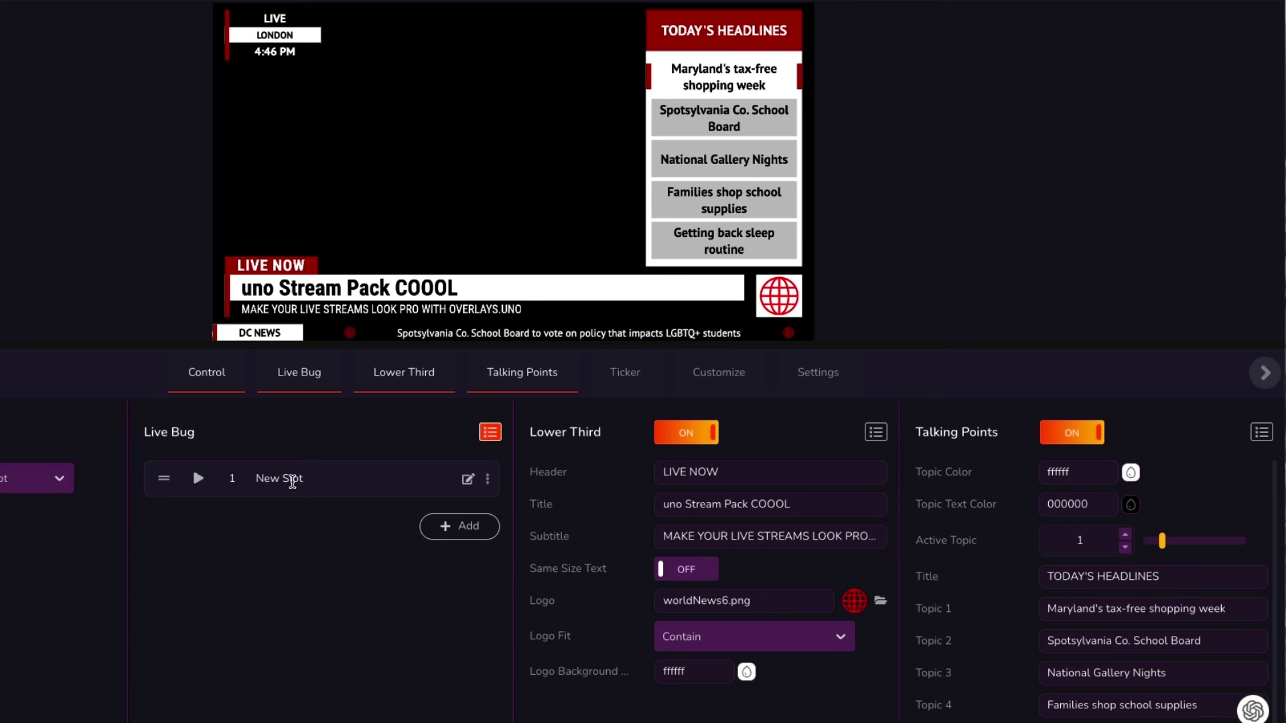
pyautogui.doubleClick(288, 479)
pyautogui.click(287, 524)
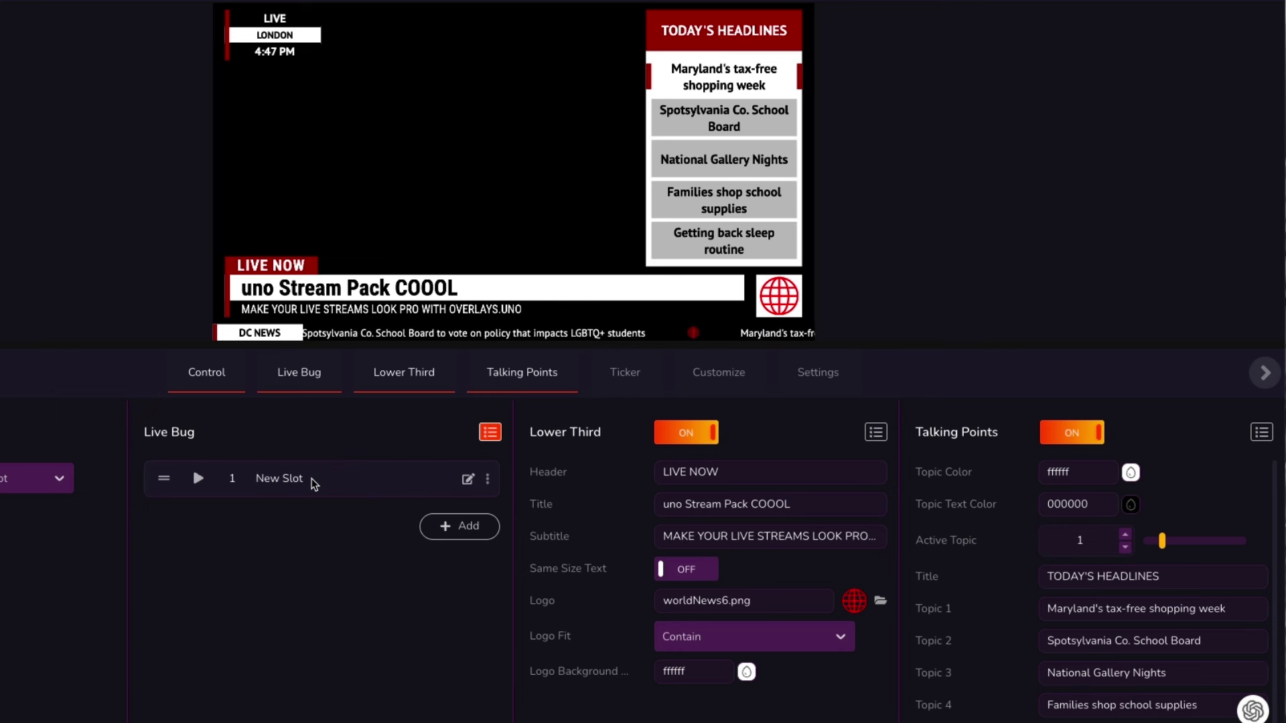
pyautogui.doubleClick(294, 479)
pyautogui.write('London')
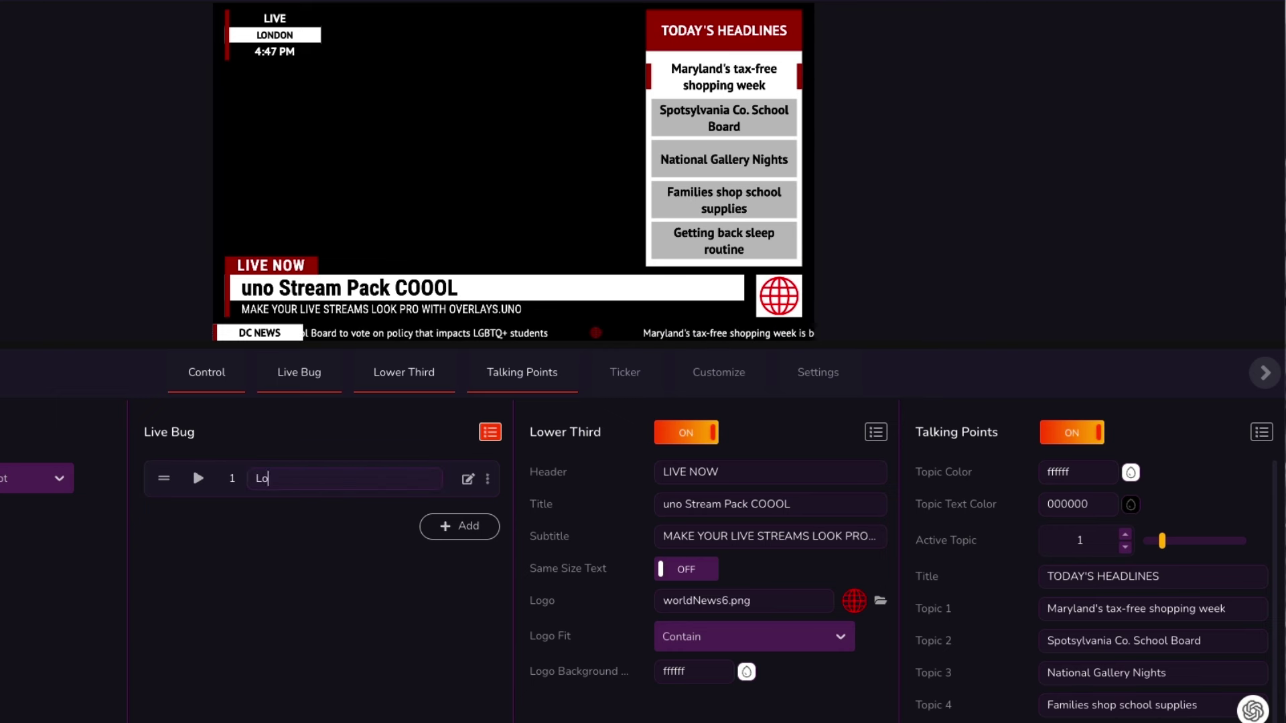
pyautogui.click(286, 541)
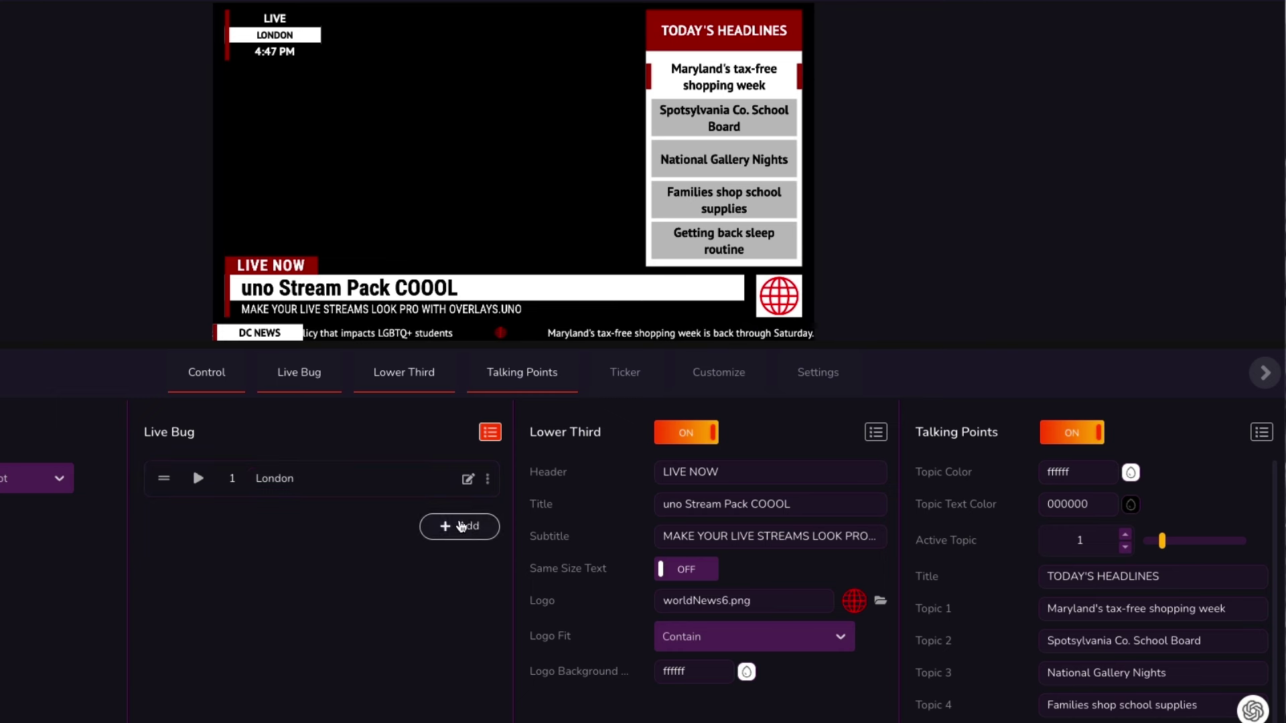
# Add a second Live Bug slot and name it "New York"
pyautogui.click(459, 526)
pyautogui.write('Ne')
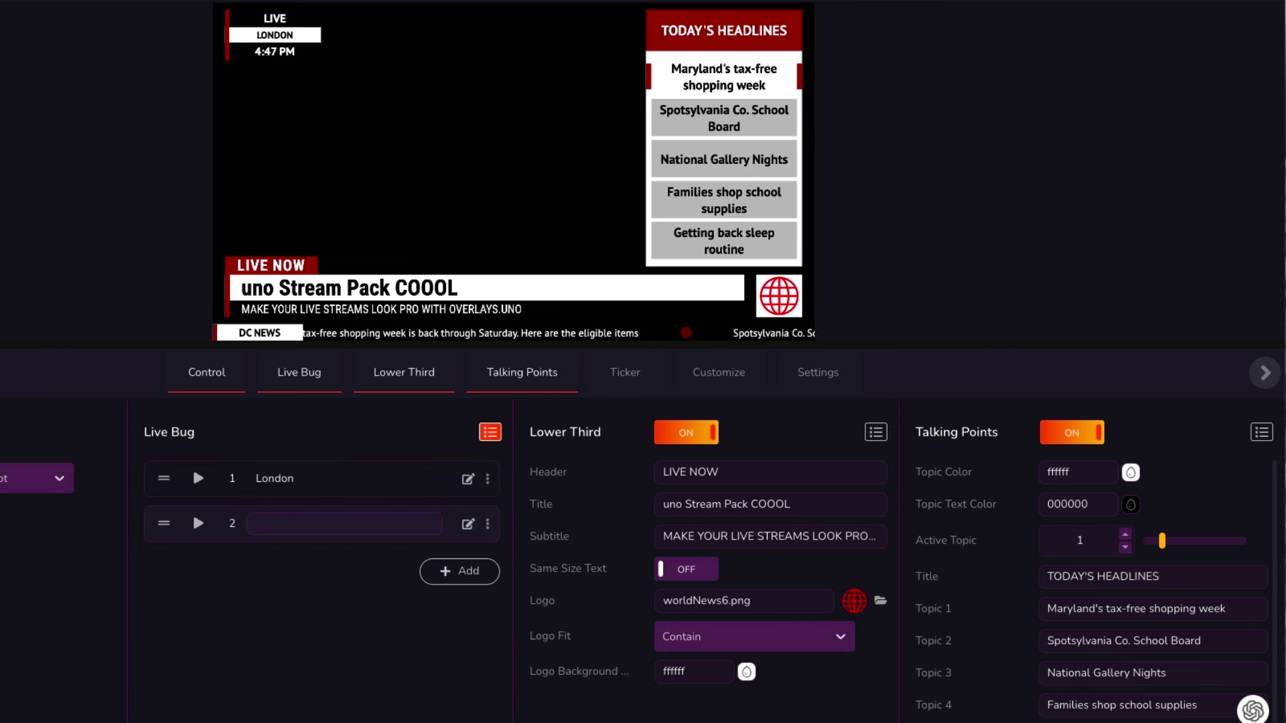
pyautogui.write('w York')
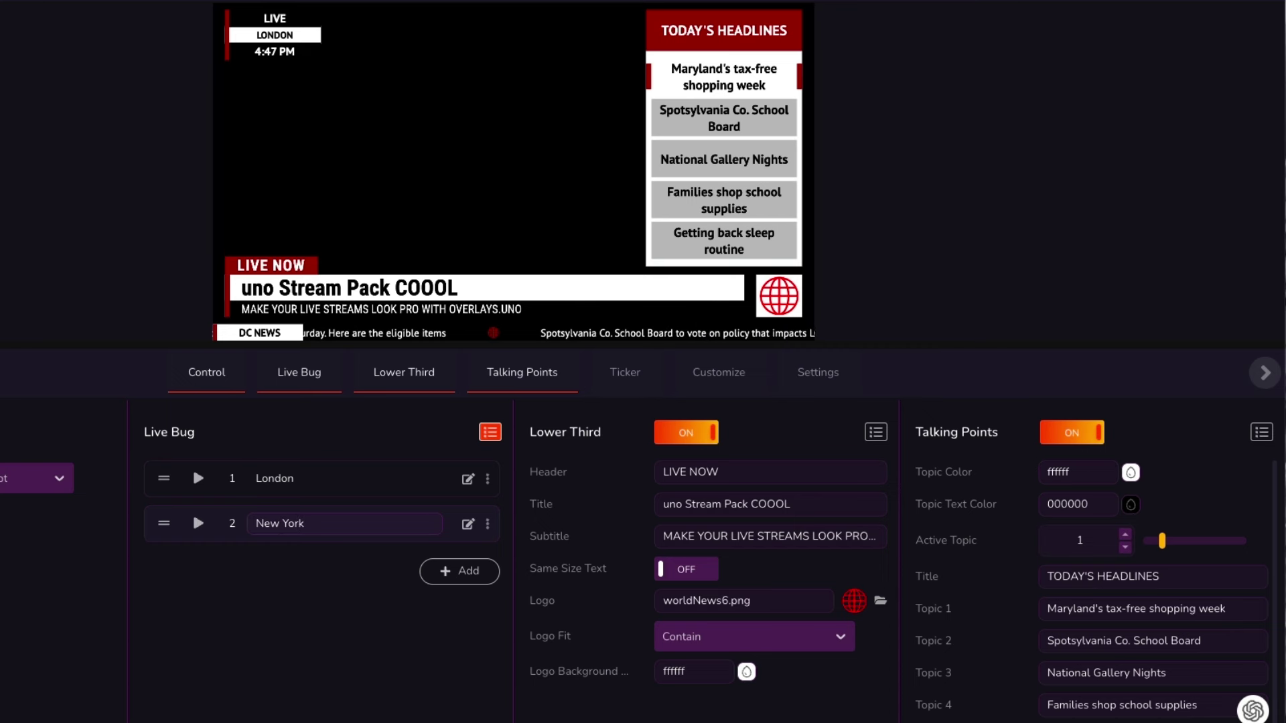
pyautogui.tripleClick(284, 529)
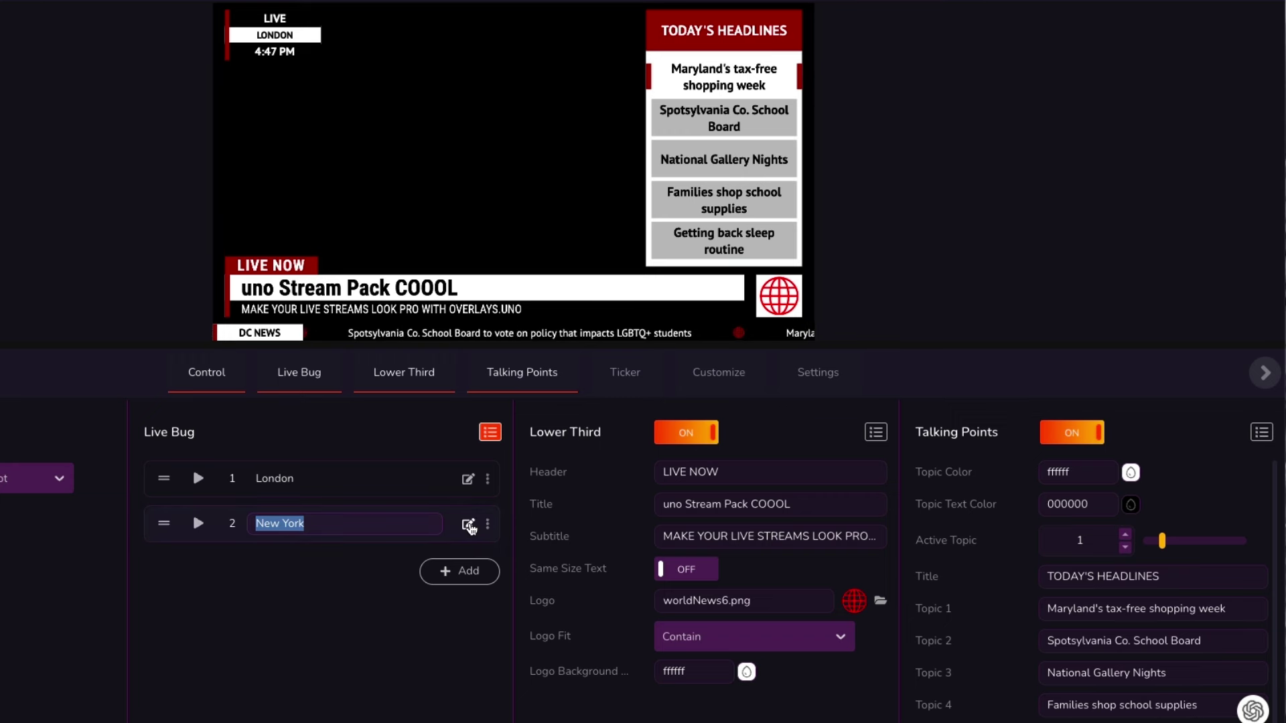
# Set the New York slot's location to NEW YORK and its time zone to UTC -4 EDT New York, and return to the slot list
pyautogui.click(469, 526)
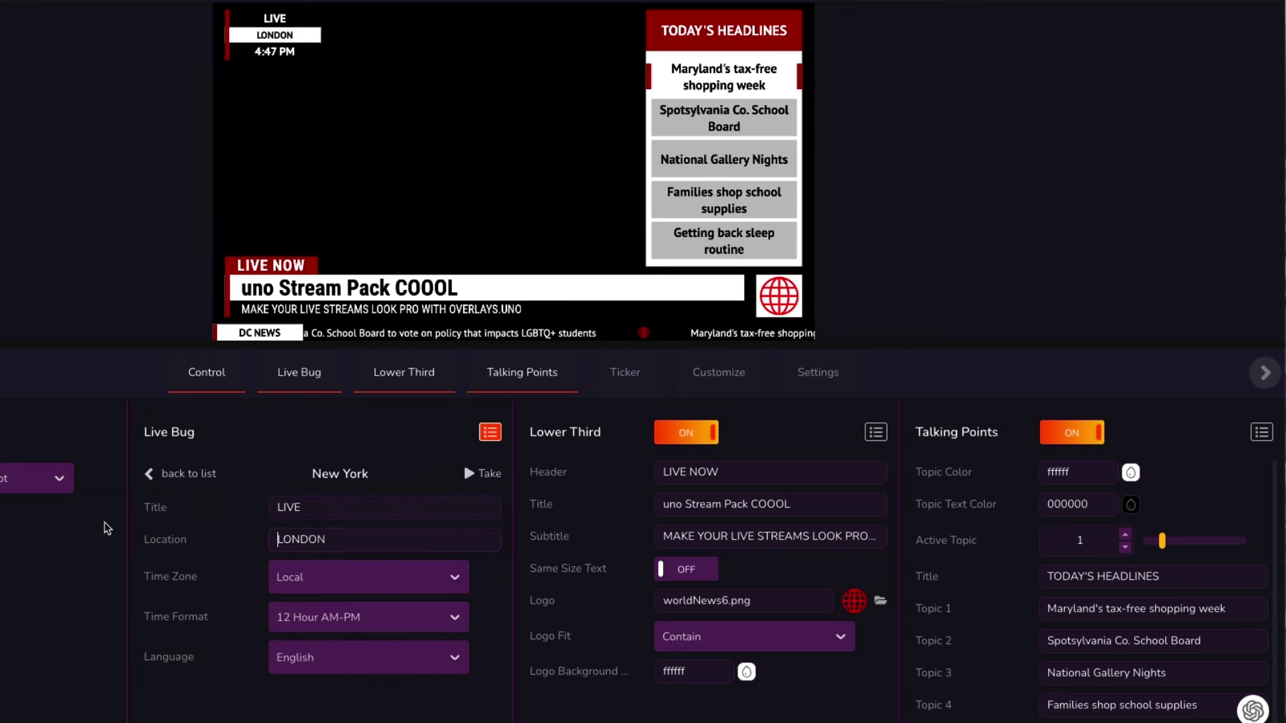
pyautogui.moveTo(359, 536); pyautogui.dragTo(245, 539)
pyautogui.write('NEW YORK')
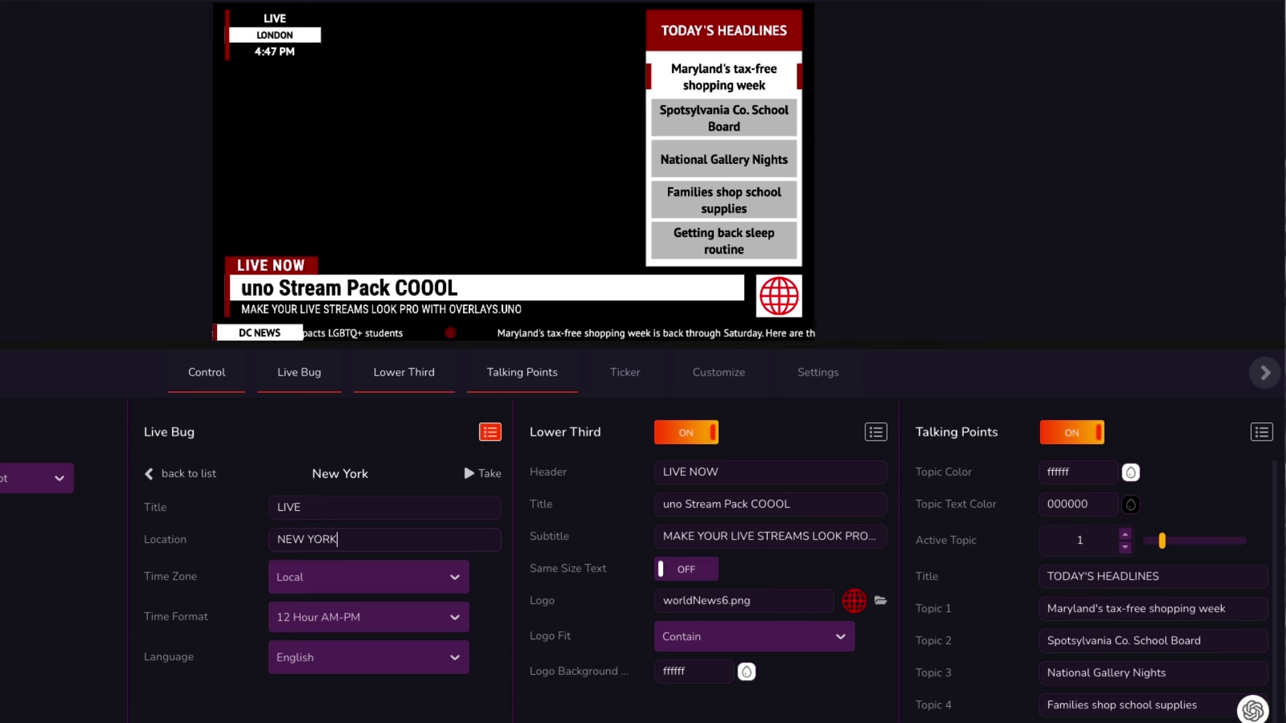
pyautogui.click(348, 581)
pyautogui.scroll(-3, 415, 666)
pyautogui.write('new')
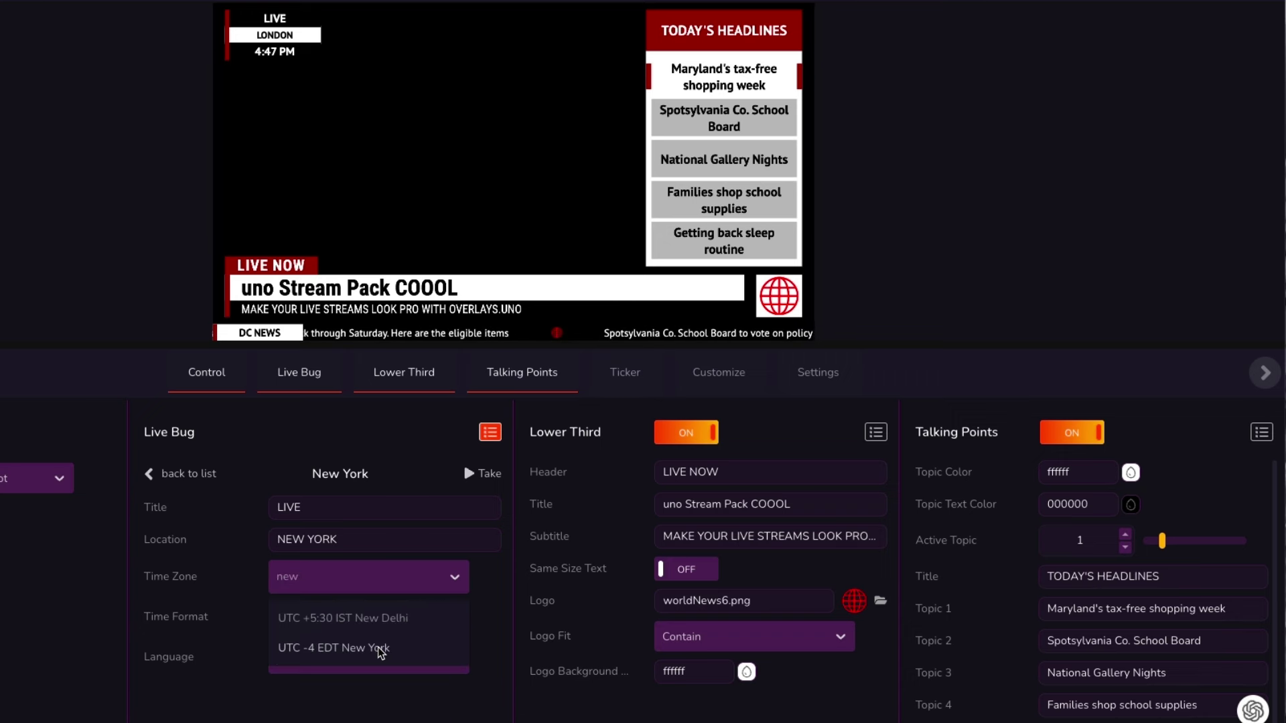
pyautogui.click(381, 649)
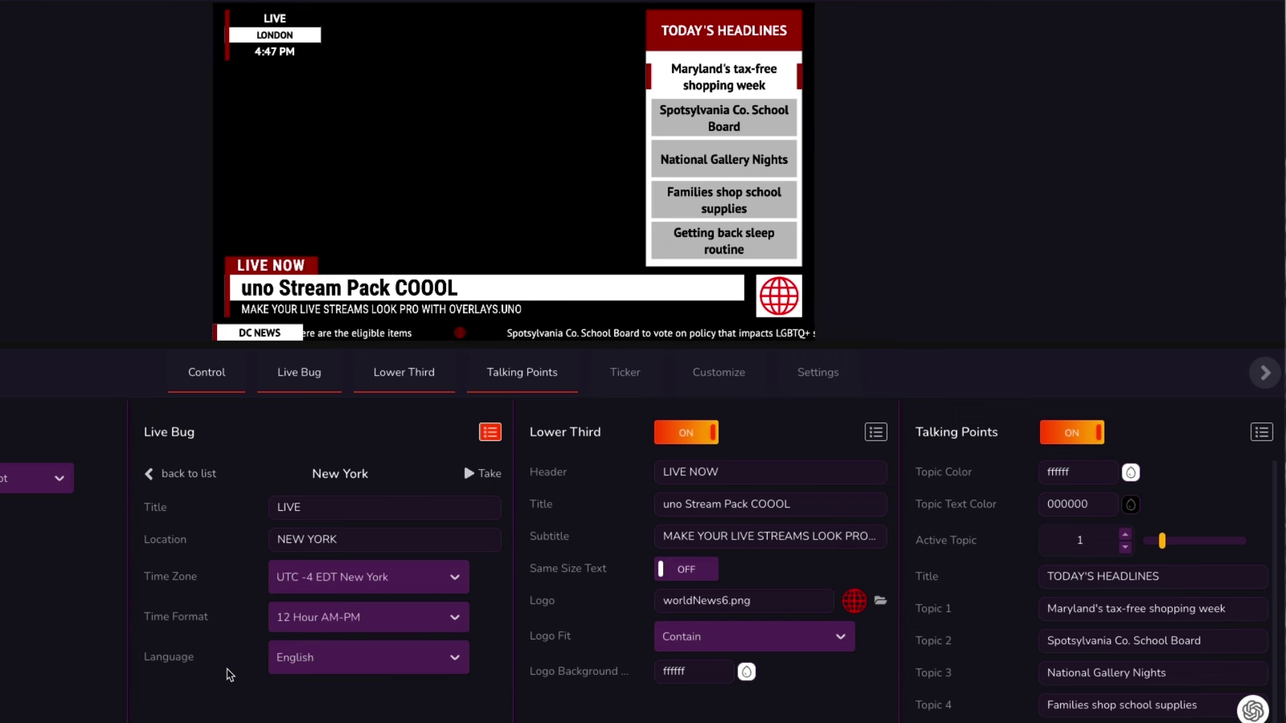
pyautogui.click(150, 474)
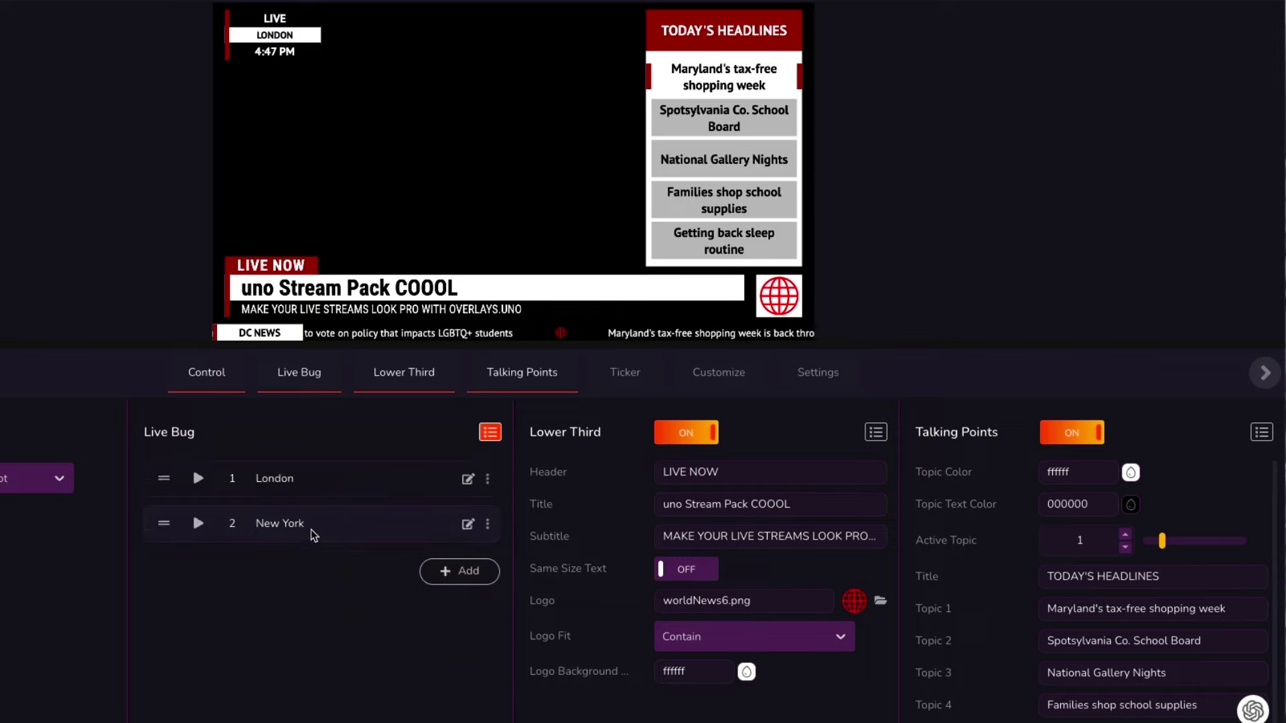
# Put the New York Live Bug slot on air, and switch back to the London slot
pyautogui.click(198, 523)
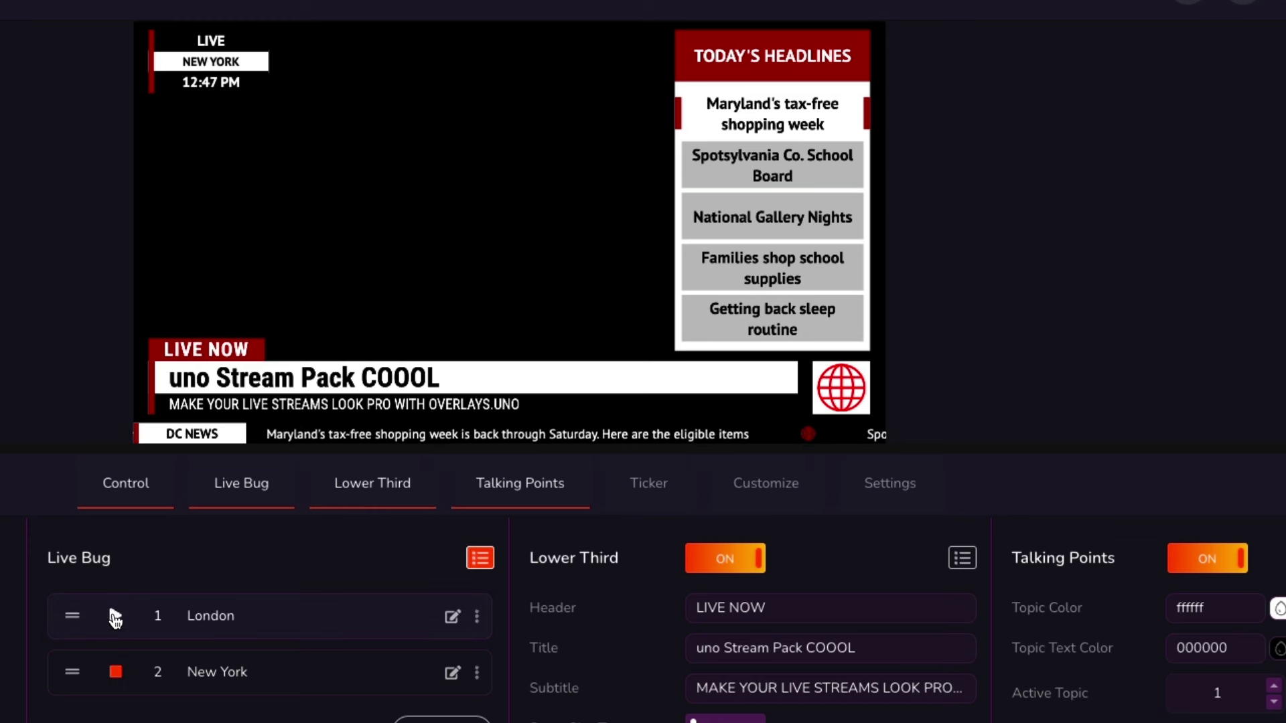
pyautogui.click(115, 616)
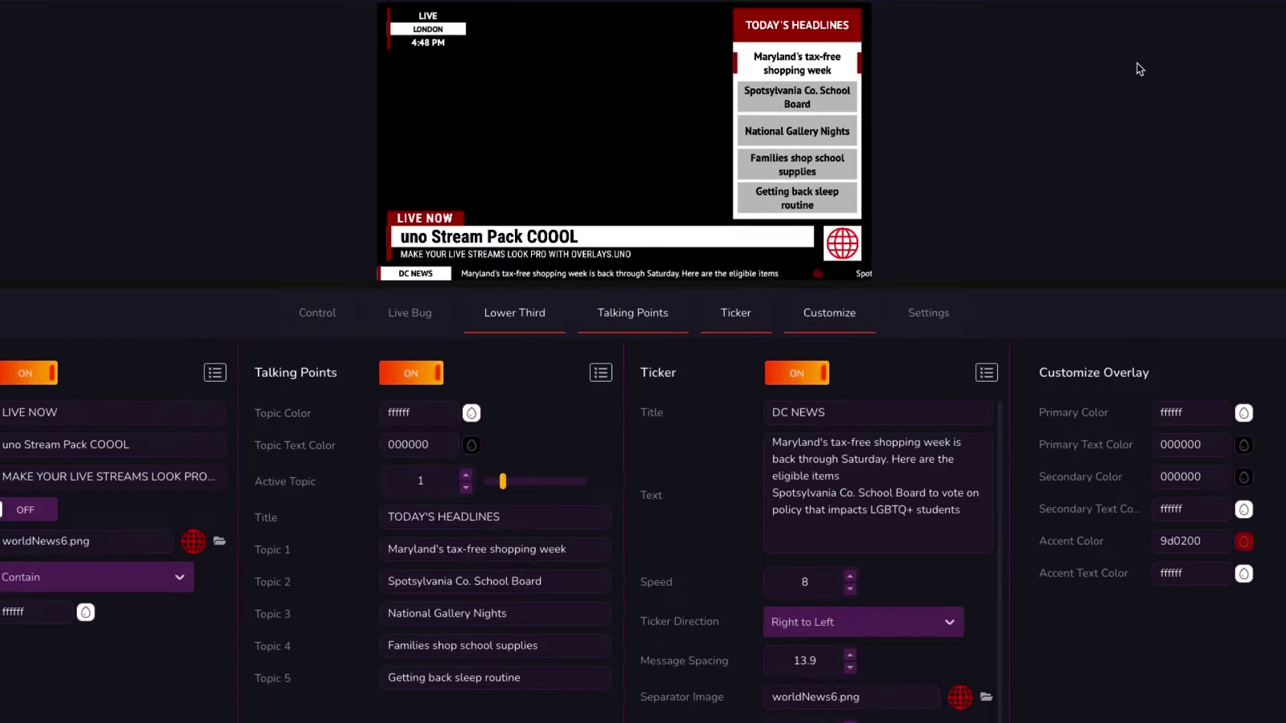
# Bring the stream pack's output URL into the OBS scene and accept adding it as a source
pyautogui.moveTo(837, 289); pyautogui.dragTo(836, 326)
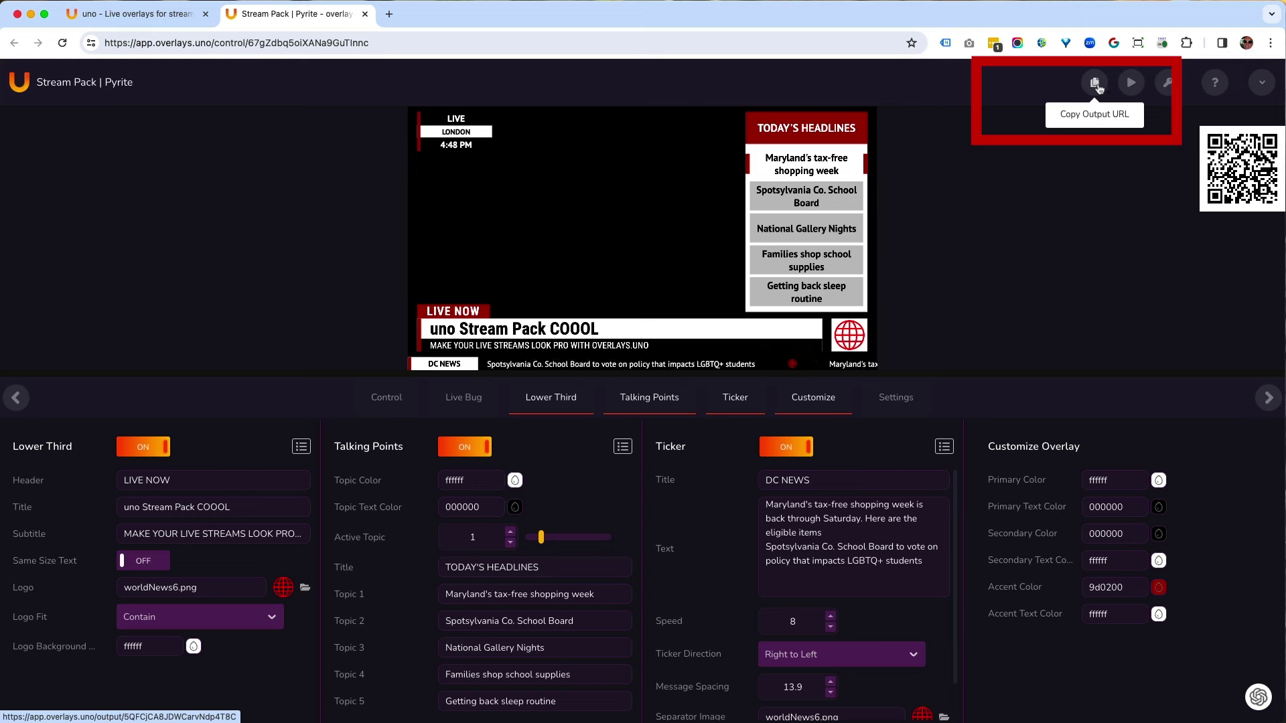
pyautogui.moveTo(1099, 87); pyautogui.dragTo(805, 200)
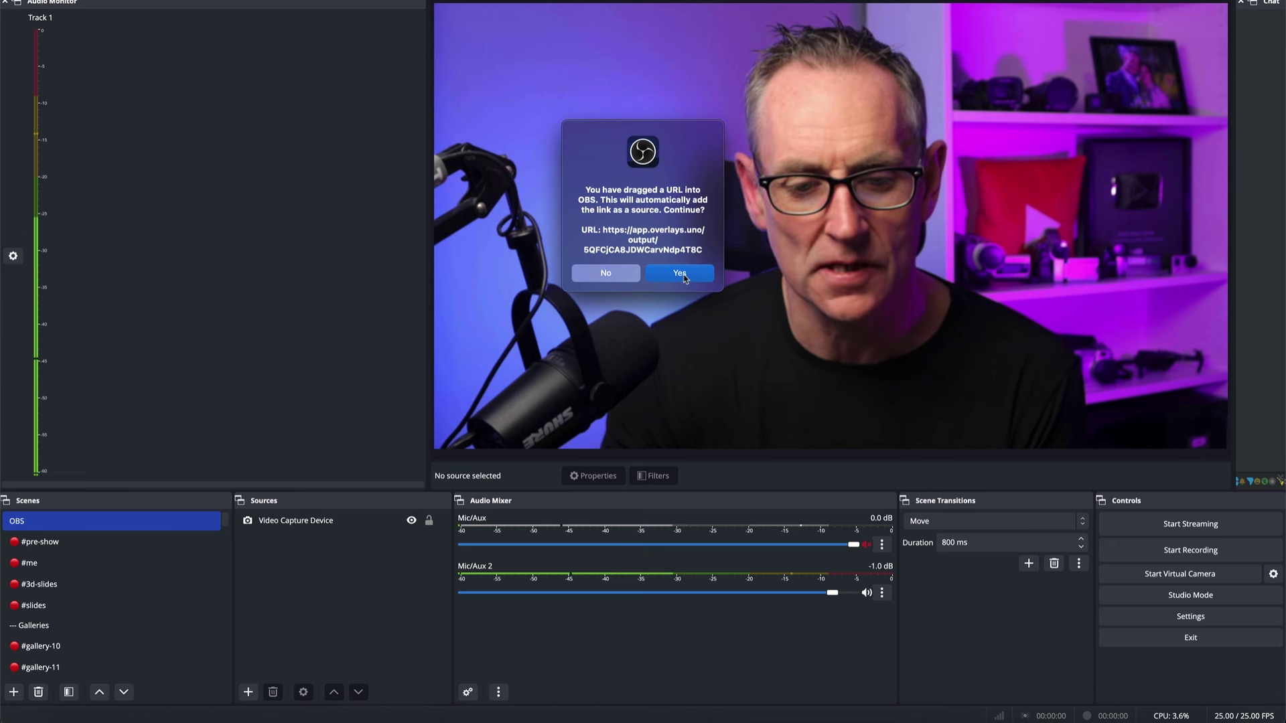
pyautogui.click(679, 273)
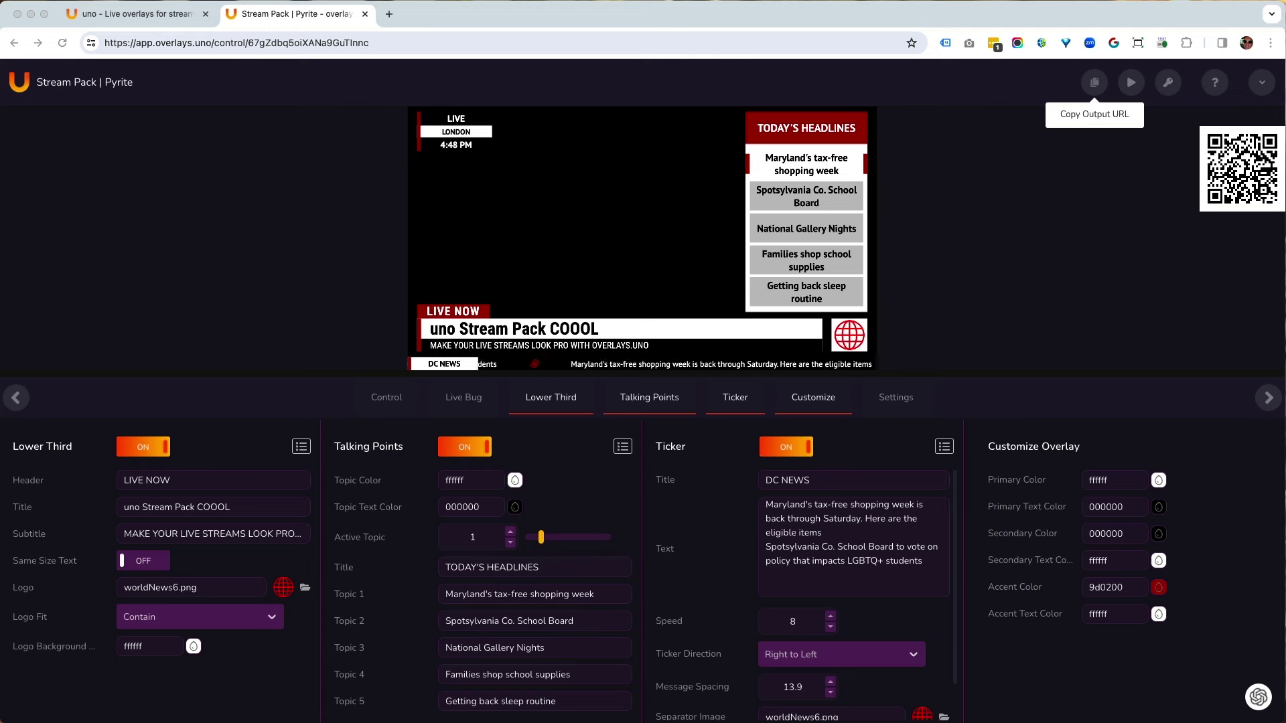
# In the browser's Pyrite control page, put the New York Live Bug slot on air and copy the control URL
pyautogui.click(18, 398)
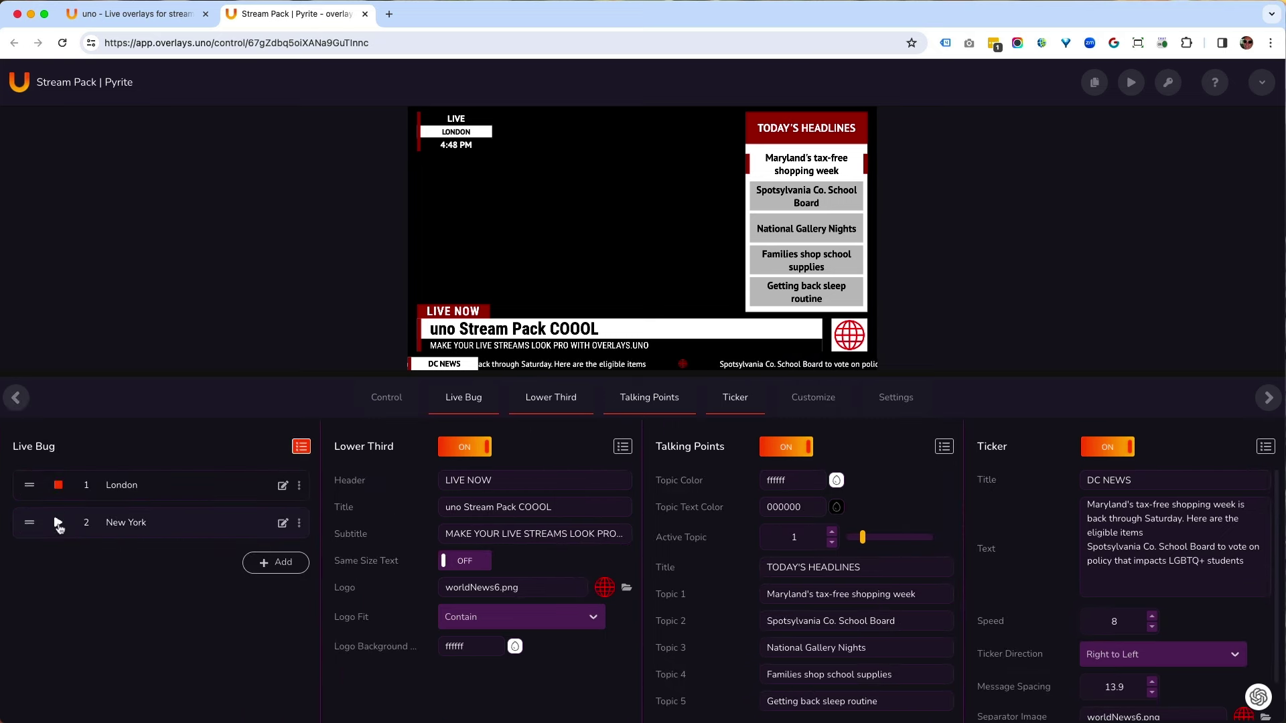
pyautogui.click(58, 523)
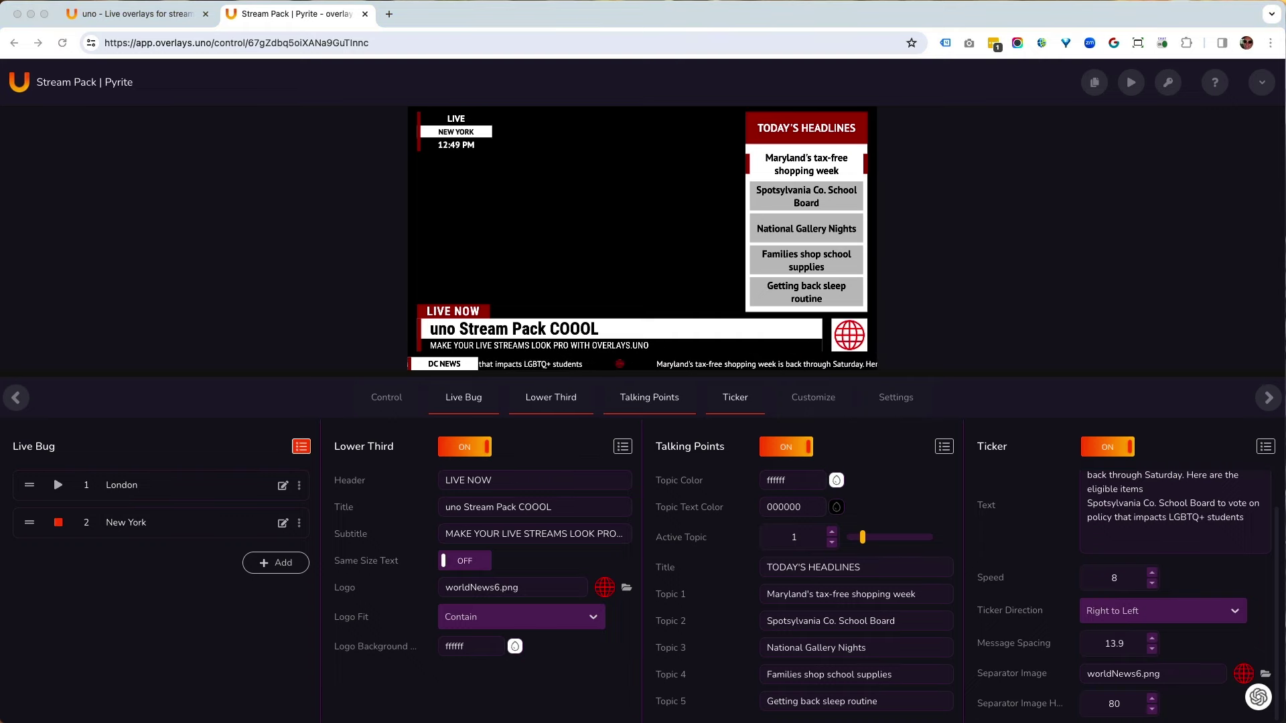
pyautogui.click(1133, 93)
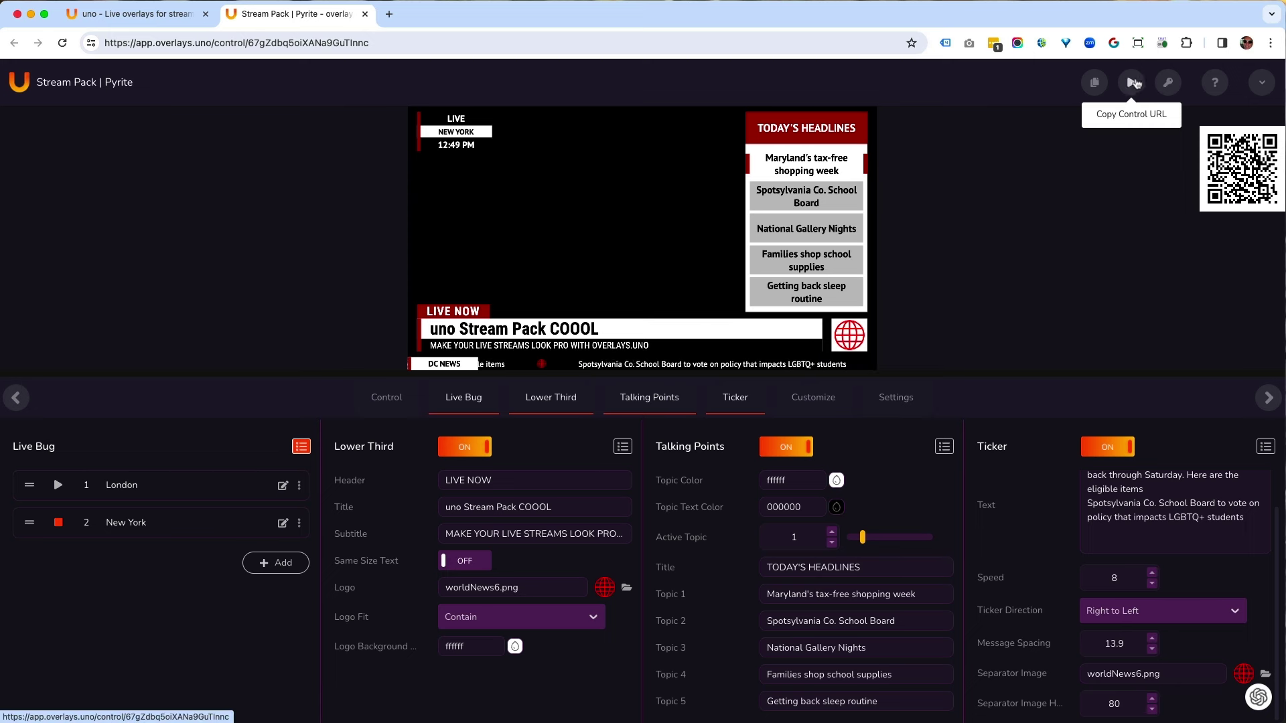
pyautogui.click(1134, 83)
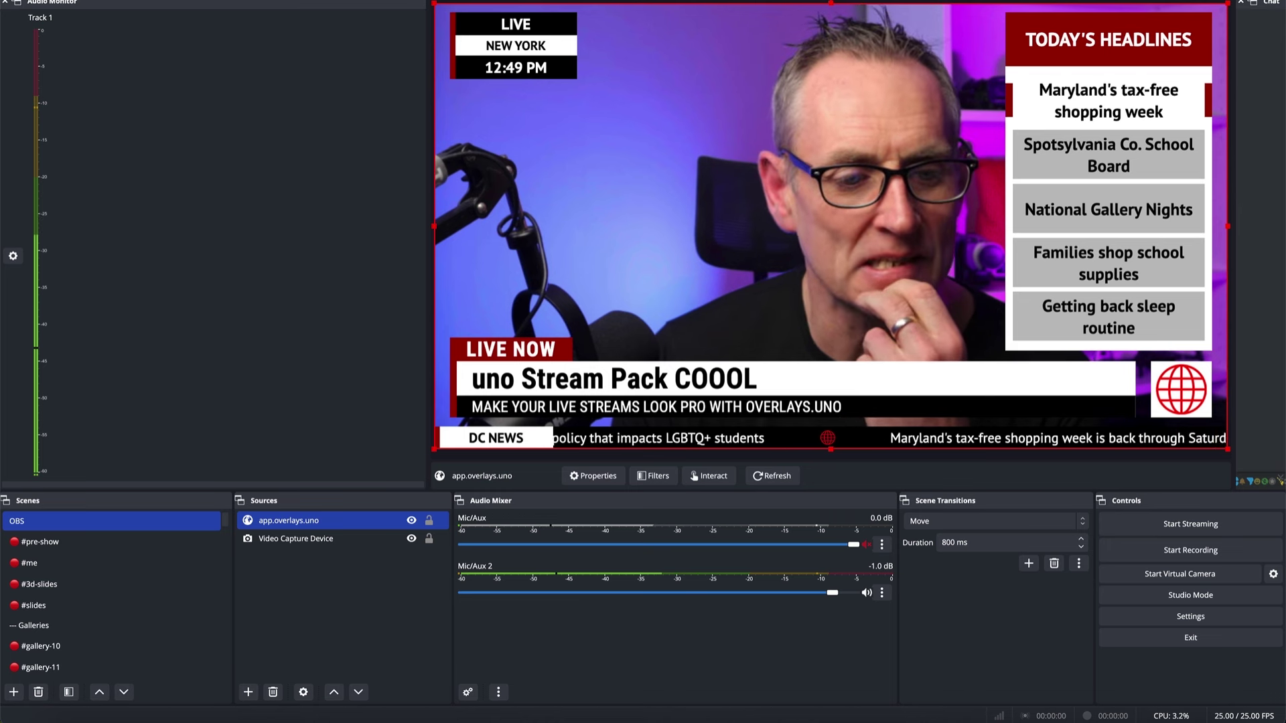
# In OBS, add a custom browser dock named PANEL that uses the copied control URL
pyautogui.click(148, 0)
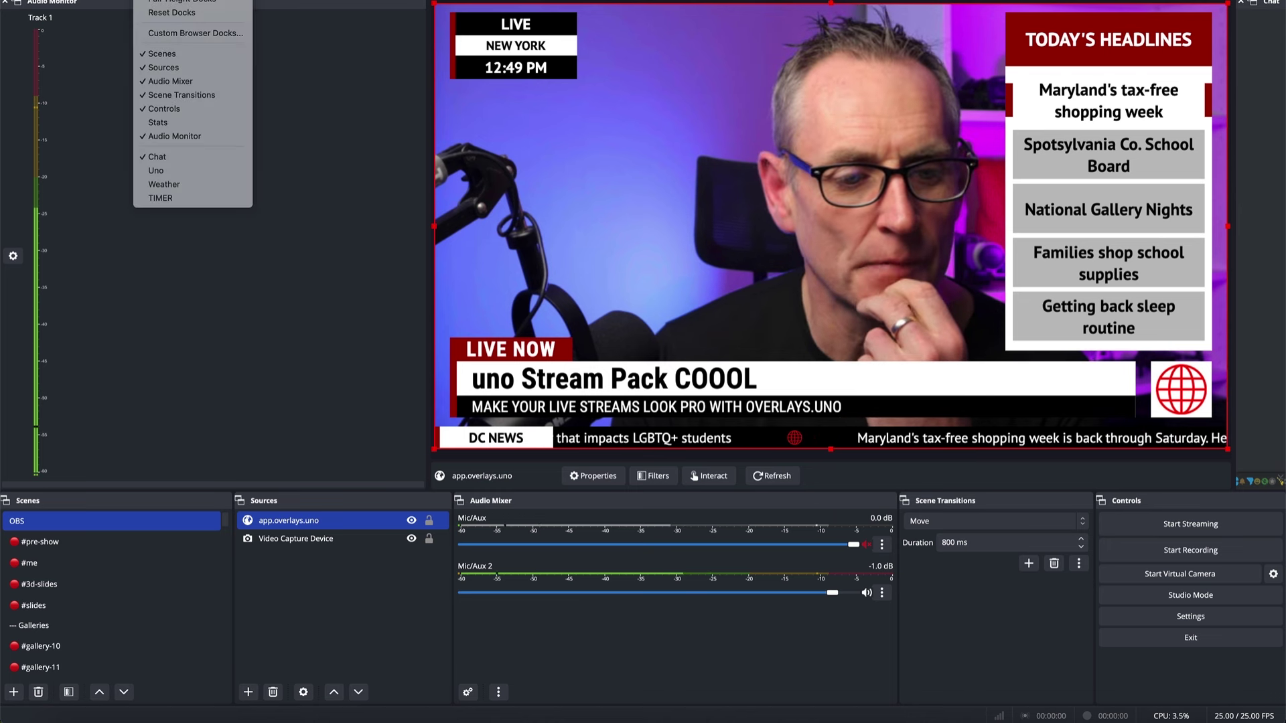
pyautogui.click(167, 34)
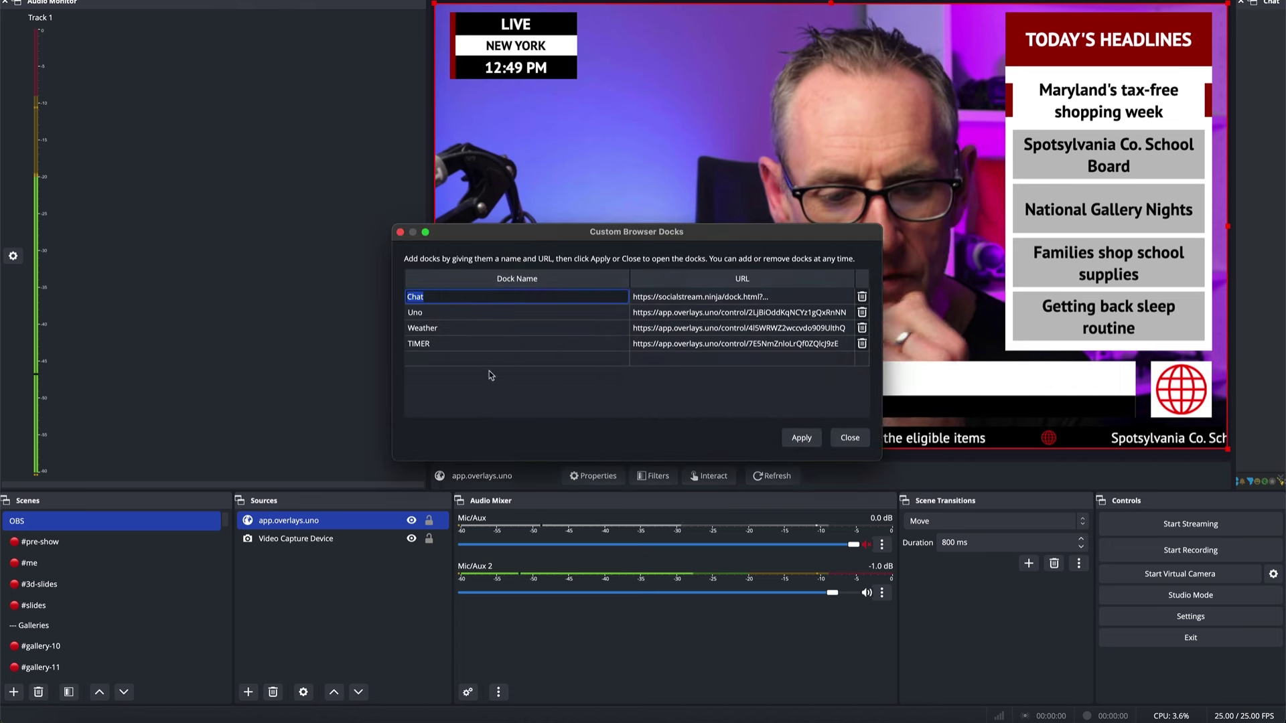
pyautogui.click(471, 363)
pyautogui.click(671, 360)
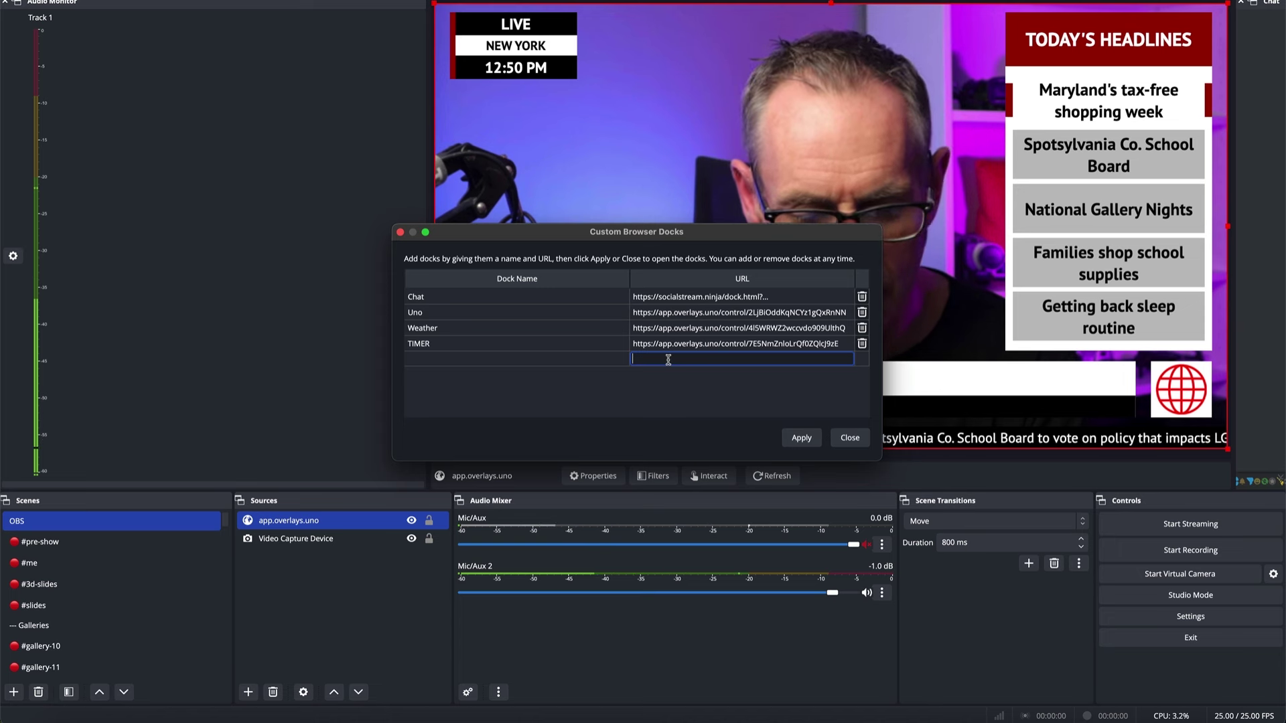
pyautogui.press('super+v')
pyautogui.click(505, 357)
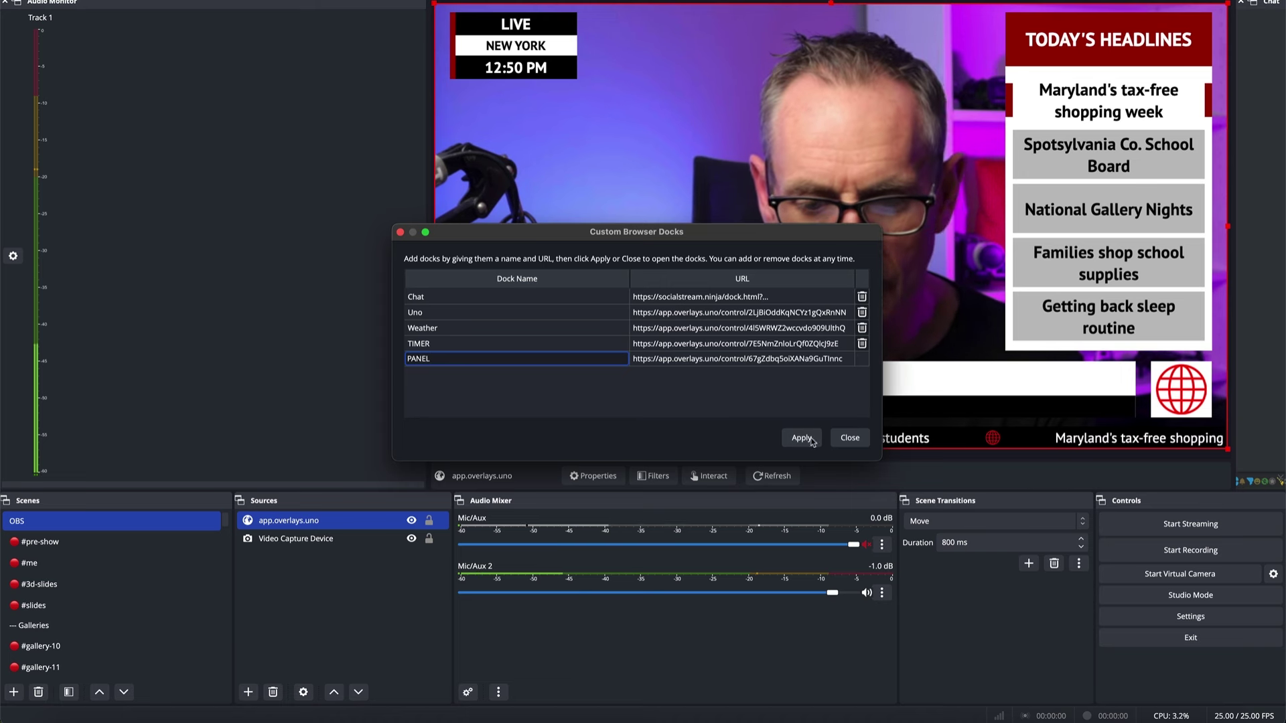
pyautogui.click(851, 438)
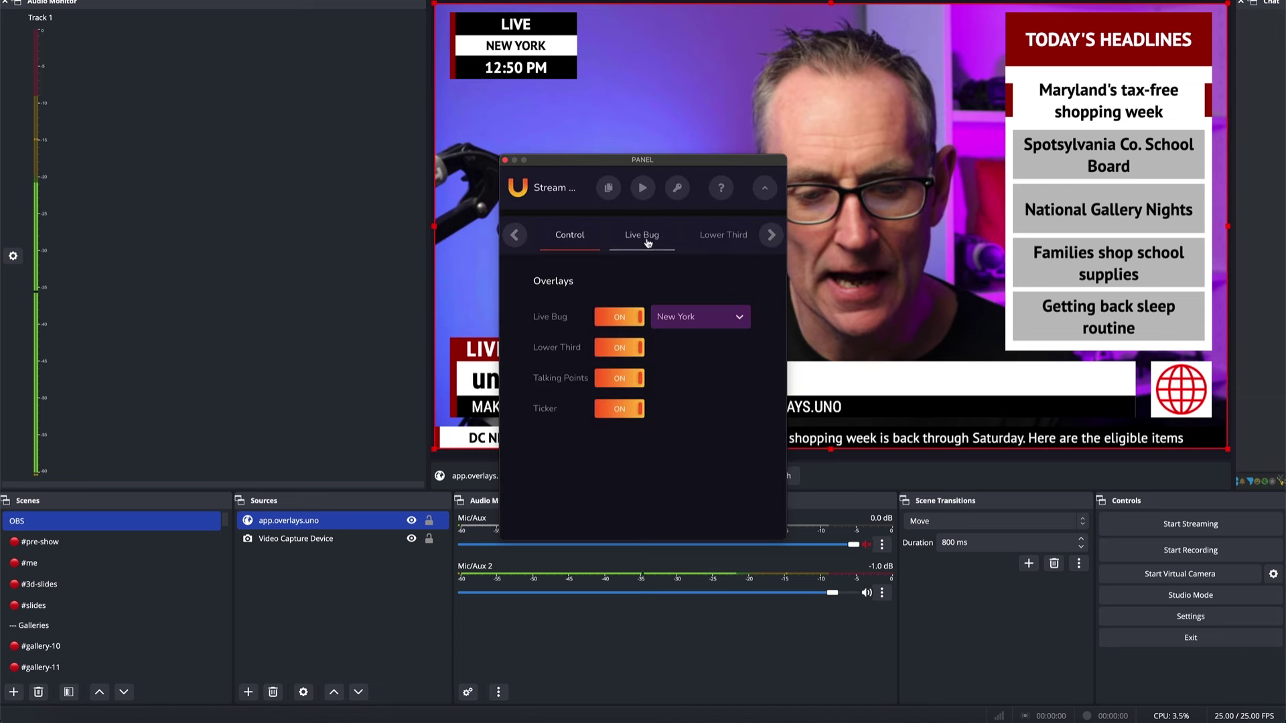
# Show the Lower Third settings in the PANEL window and dock it together with the Audio Monitor
pyautogui.click(647, 240)
pyautogui.click(660, 240)
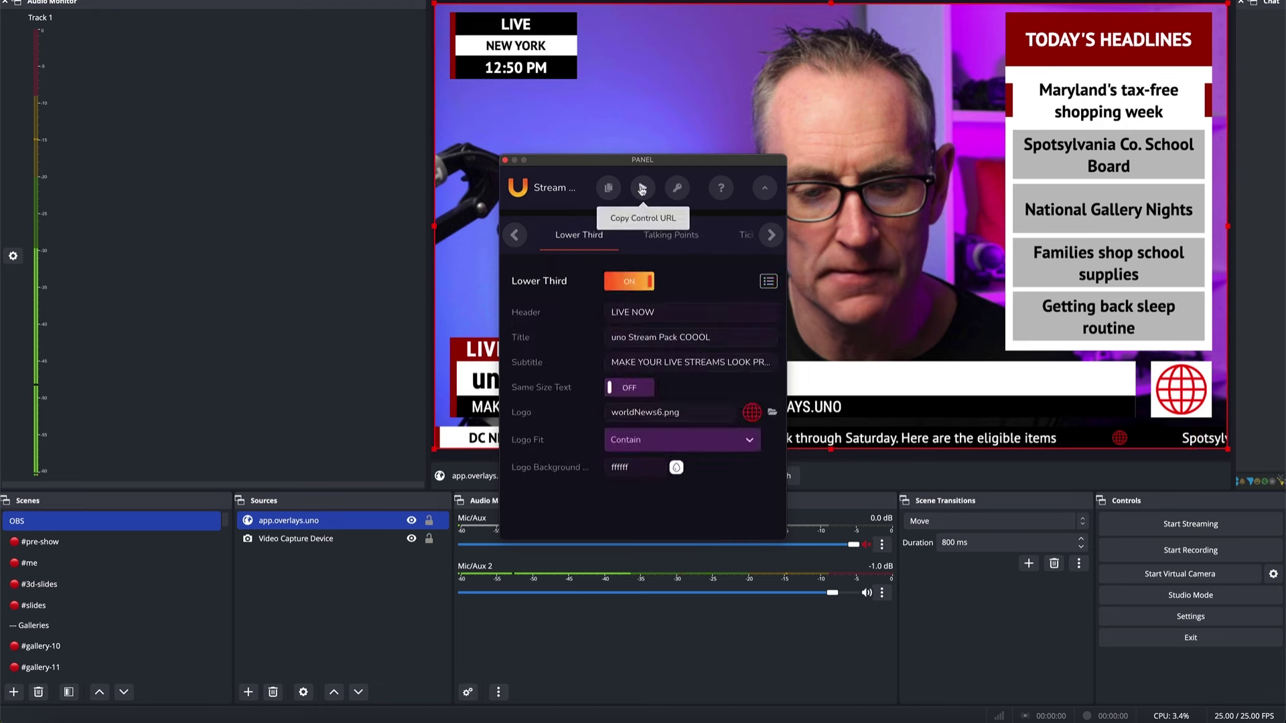
pyautogui.moveTo(601, 162); pyautogui.dragTo(96, 8)
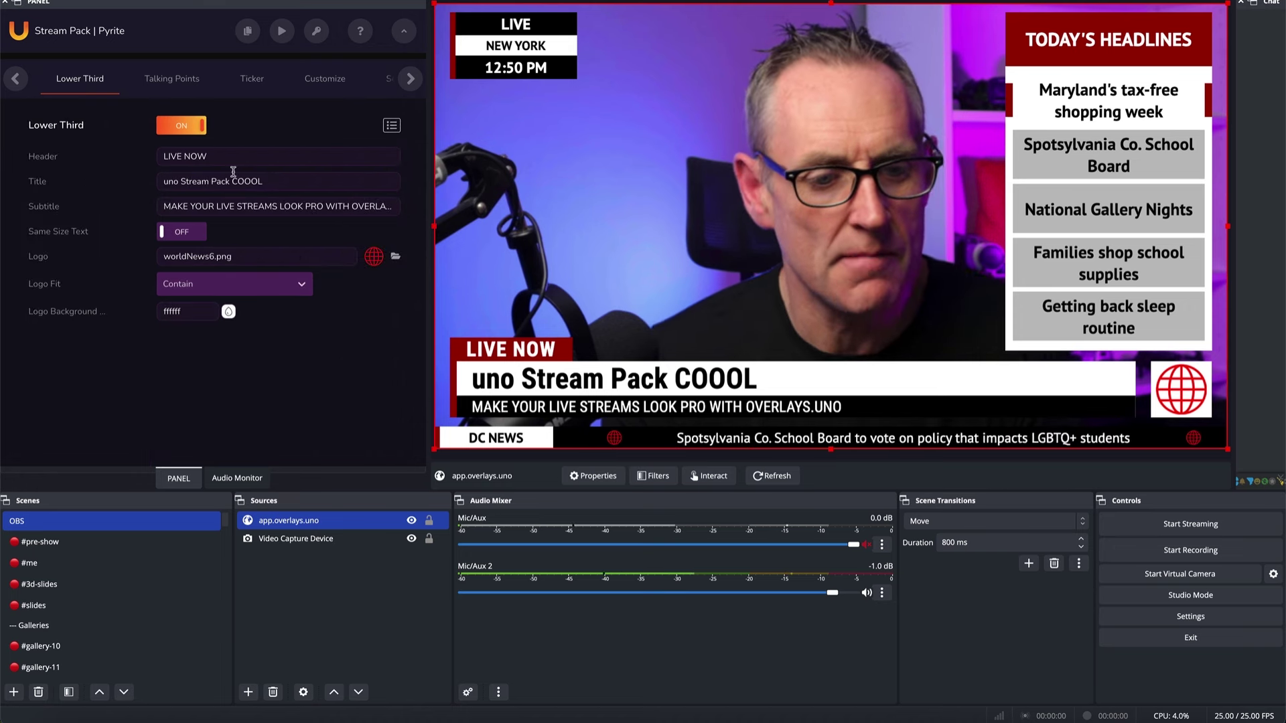
# Change the Talking Points title to "TODAY'S HEADLINEZ" from the docked panel
pyautogui.click(178, 81)
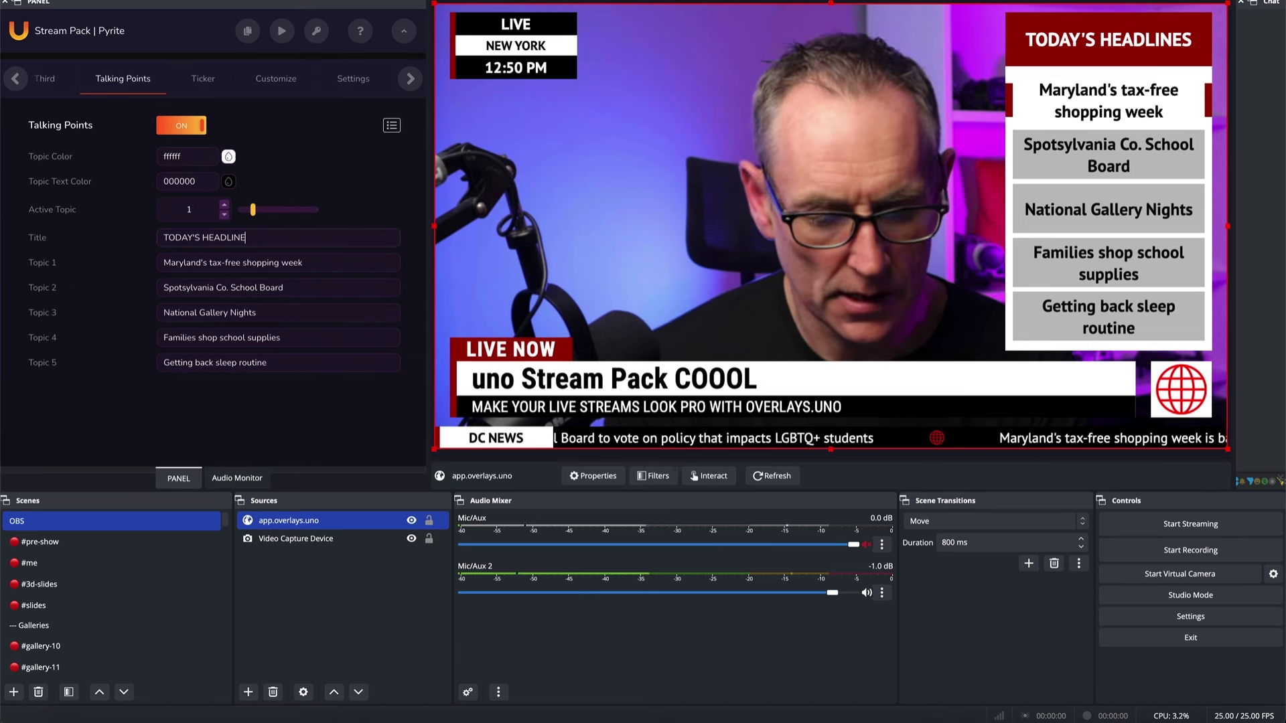
pyautogui.press('Tab')
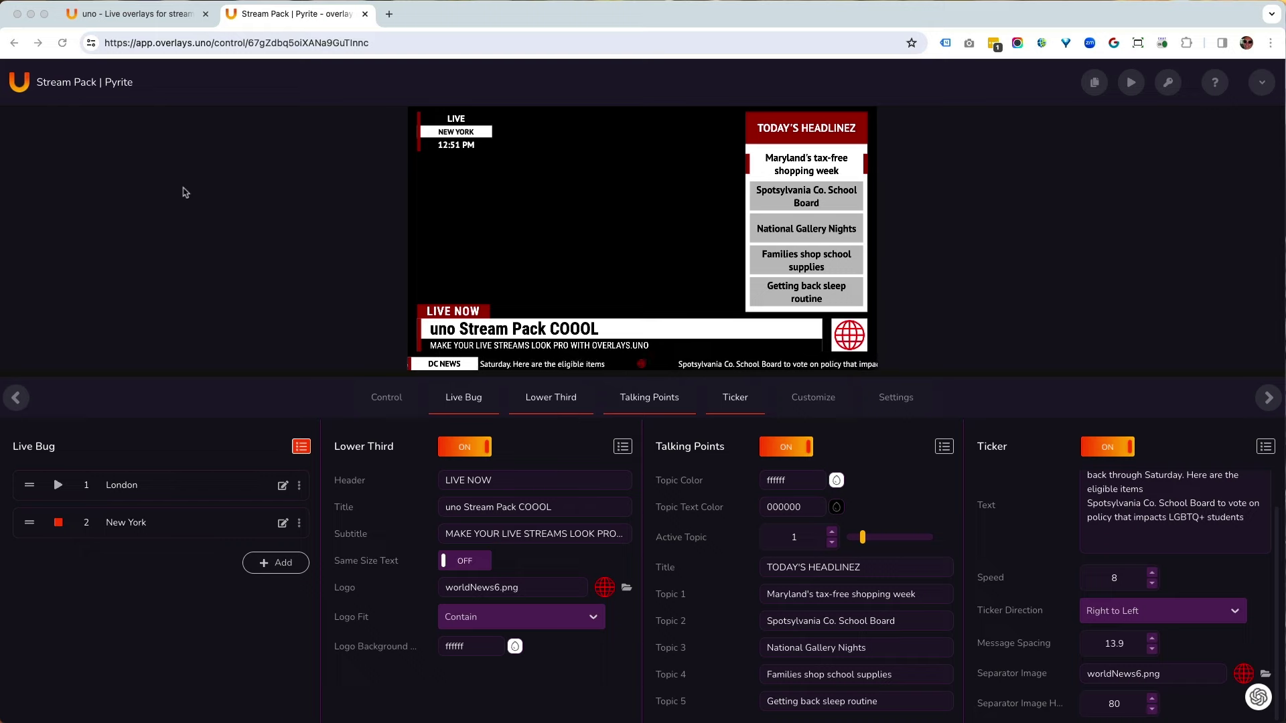
# From the uno overlays home page, open the Stream Deck Plugin page and view its plugin download and how-to sections
pyautogui.click(154, 14)
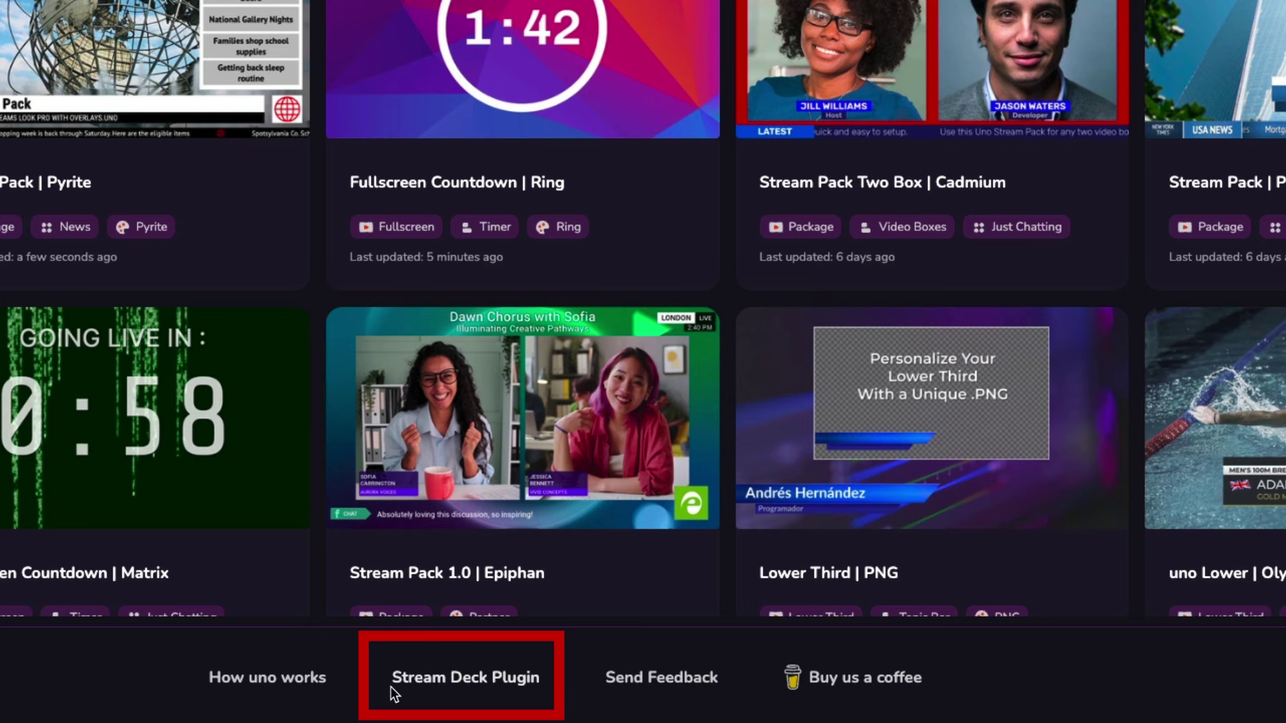
pyautogui.click(447, 687)
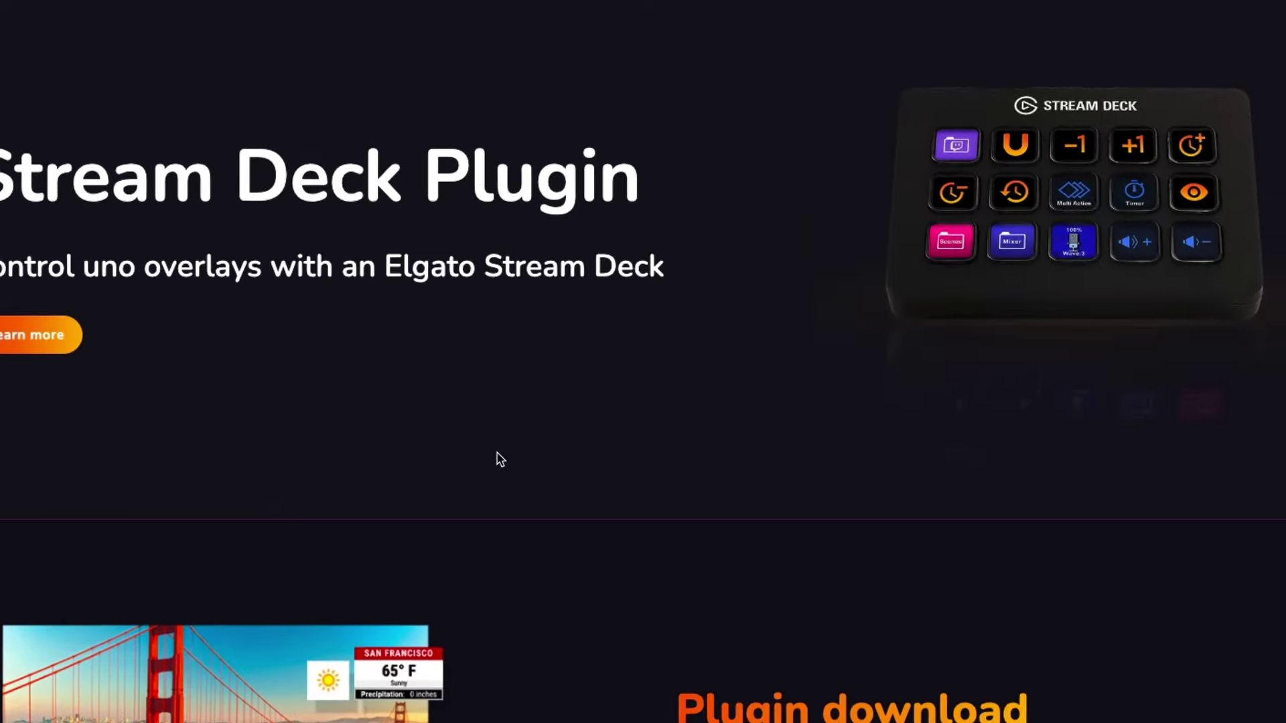
pyautogui.scroll(-6, 527, 501)
pyautogui.scroll(-2, 527, 501)
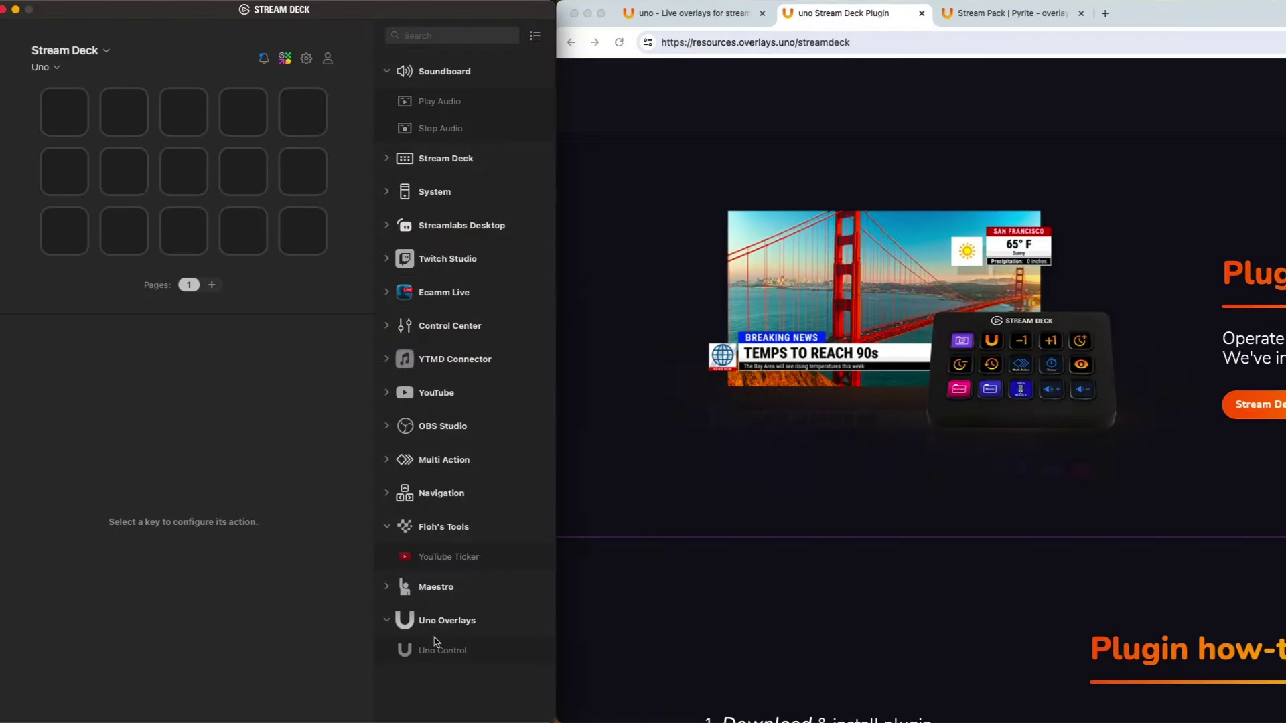
# In Stream Deck, assign Uno Control to the centre key, and copy the Uno token from the browser's Pyrite control page
pyautogui.moveTo(447, 659); pyautogui.dragTo(182, 173)
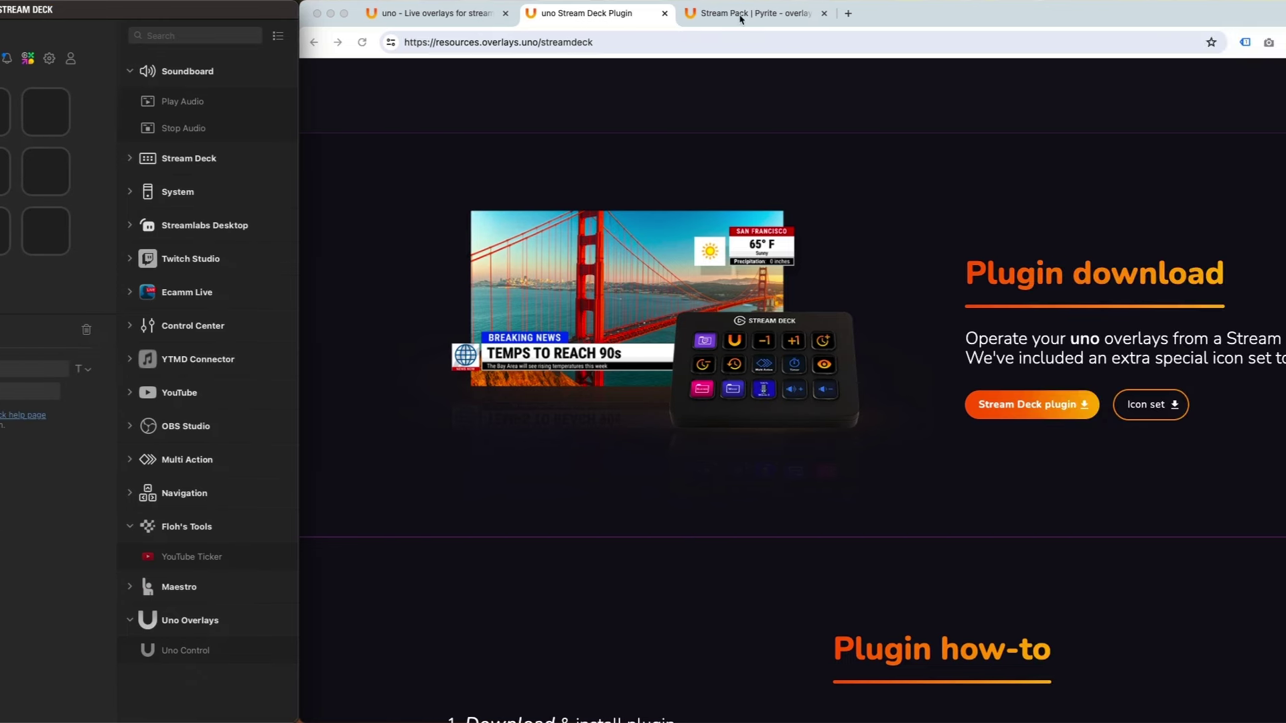
pyautogui.click(1001, 14)
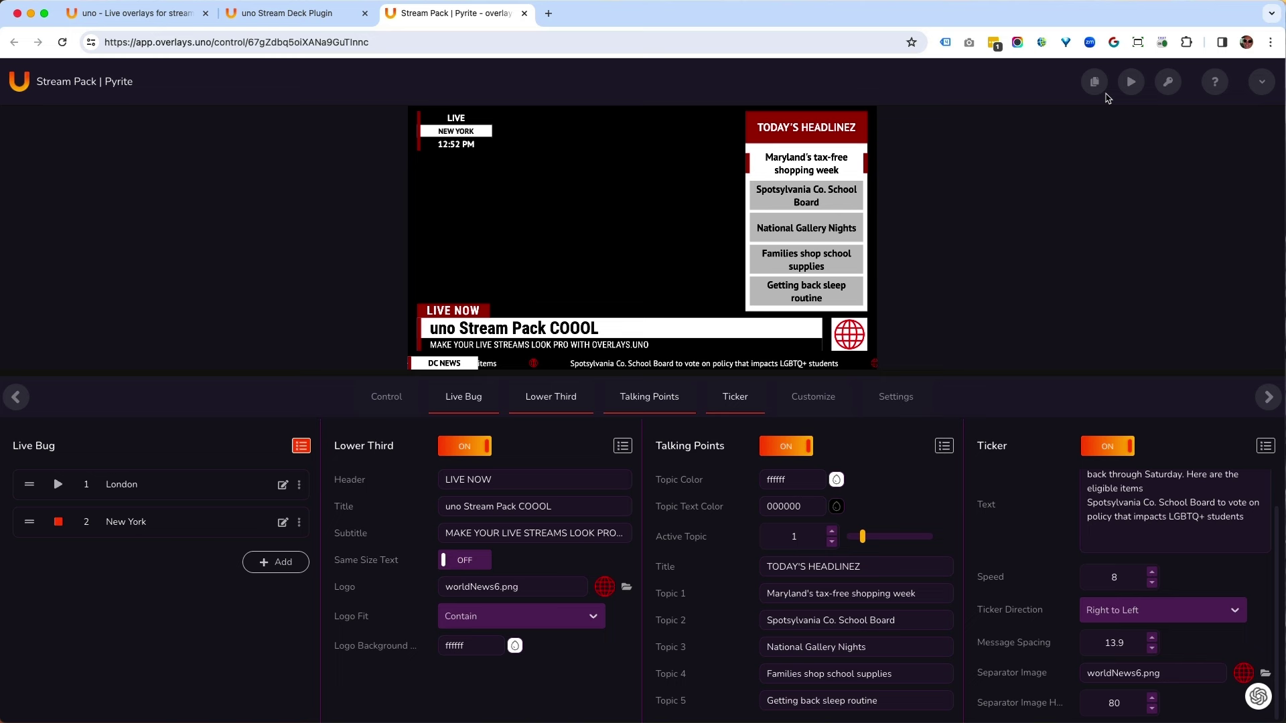
pyautogui.click(1169, 84)
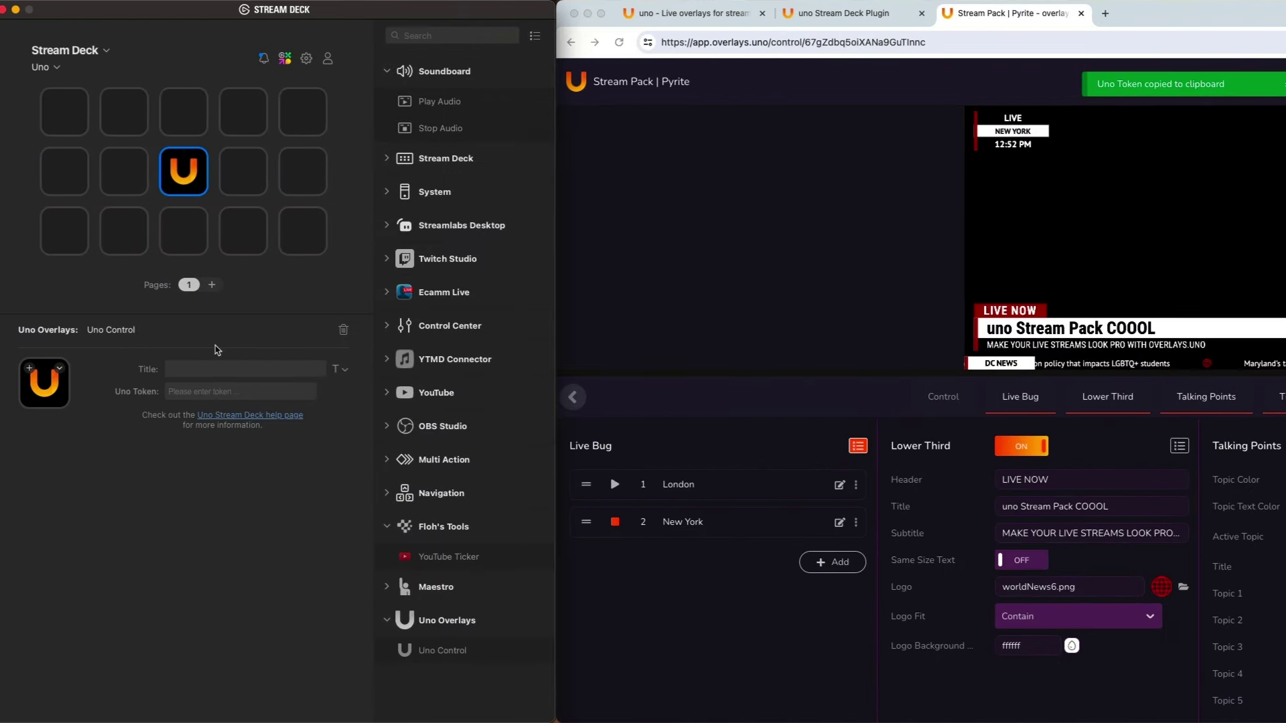
# In Stream Deck, paste the Uno token into the centre key's settings and set its action to Hide all overlays
pyautogui.press('super+v')
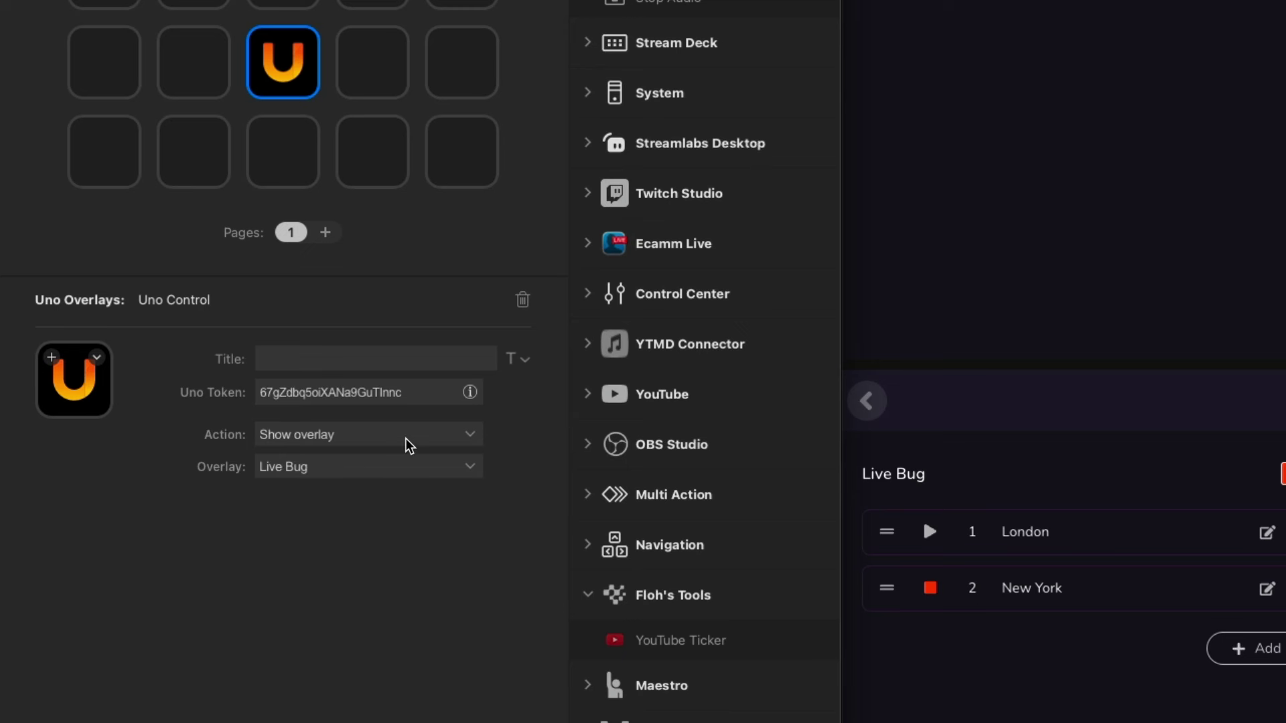
pyautogui.click(471, 437)
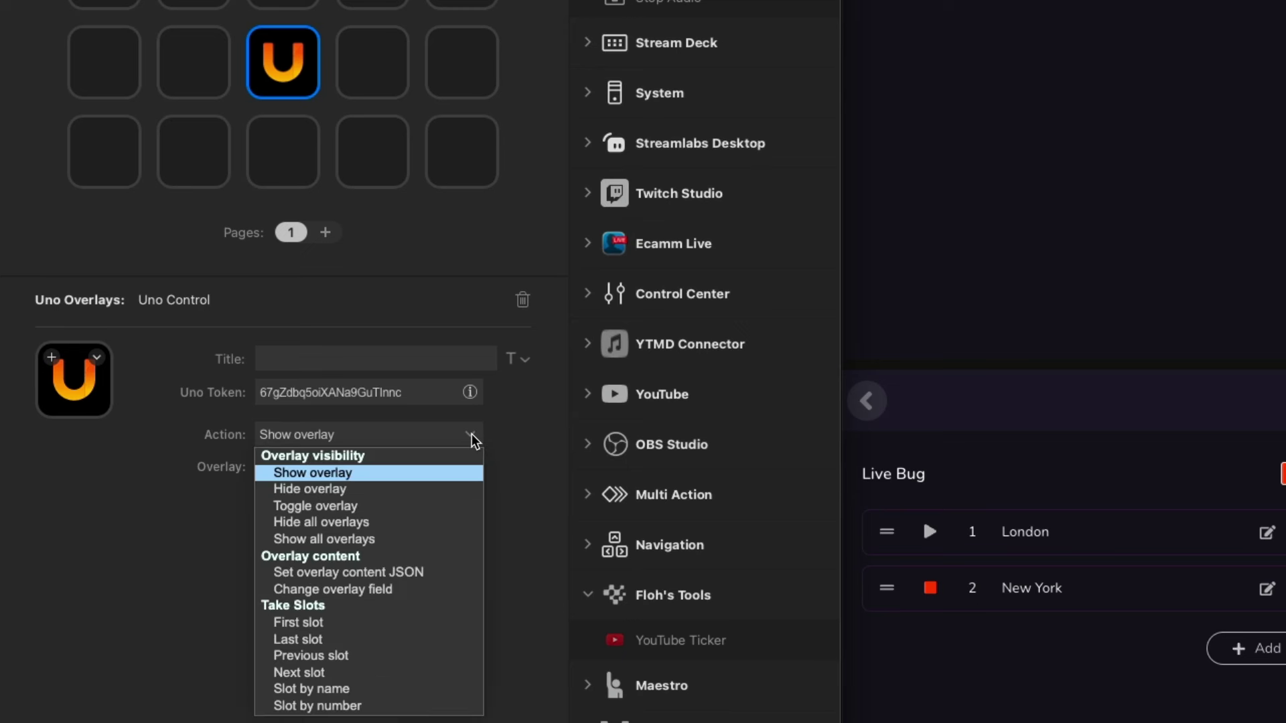
pyautogui.click(400, 526)
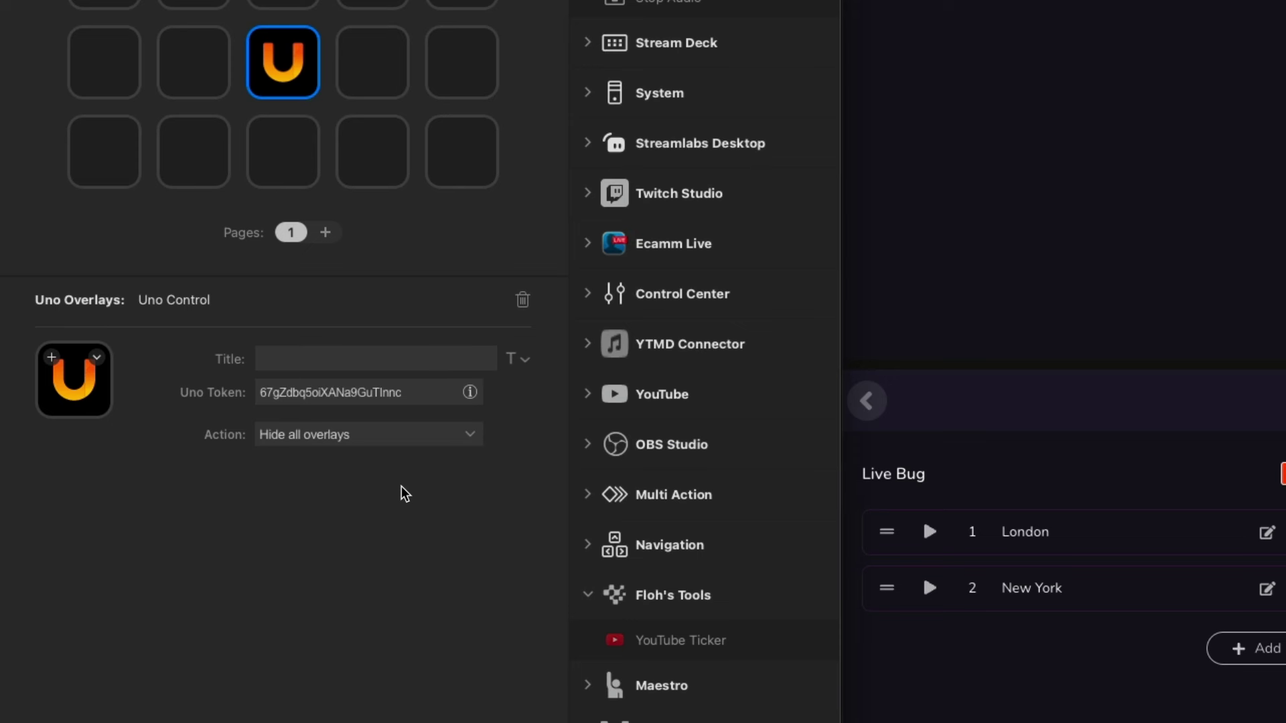
# Copy the Uno Control key onto the empty key to its left and set the copy's action to Show all overlays
pyautogui.rightClick(290, 69)
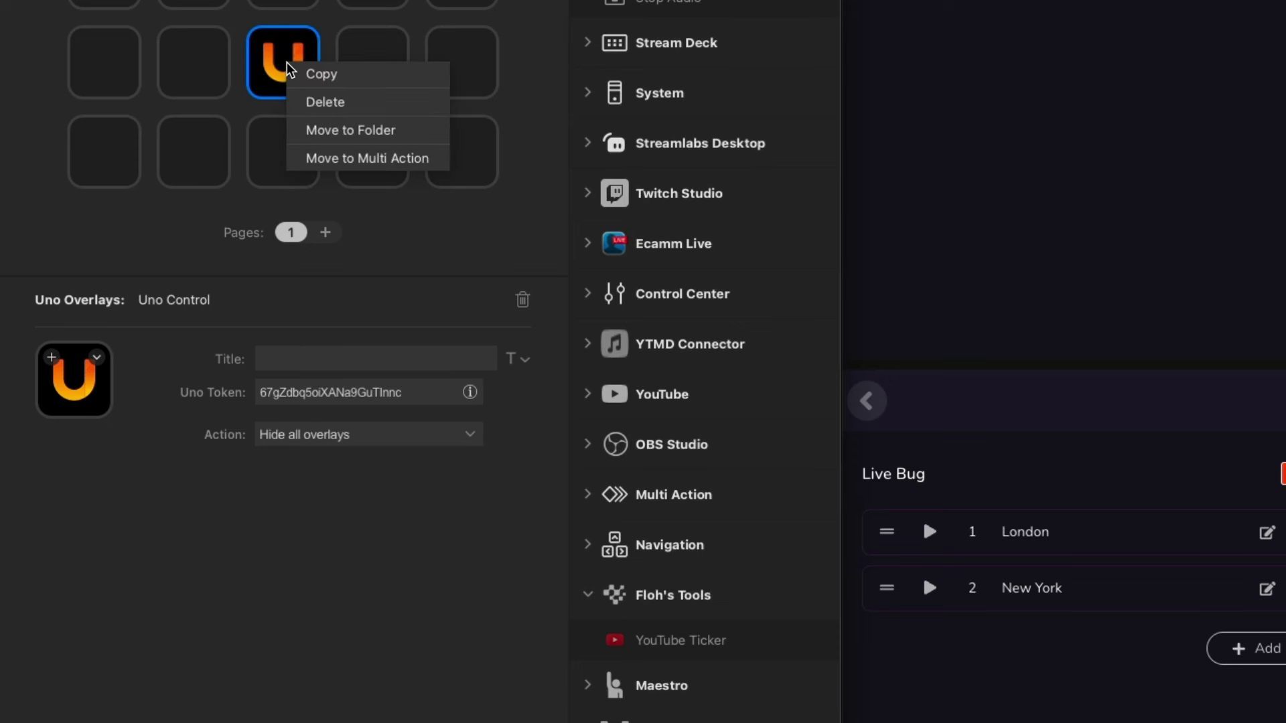
pyautogui.click(355, 81)
pyautogui.rightClick(363, 59)
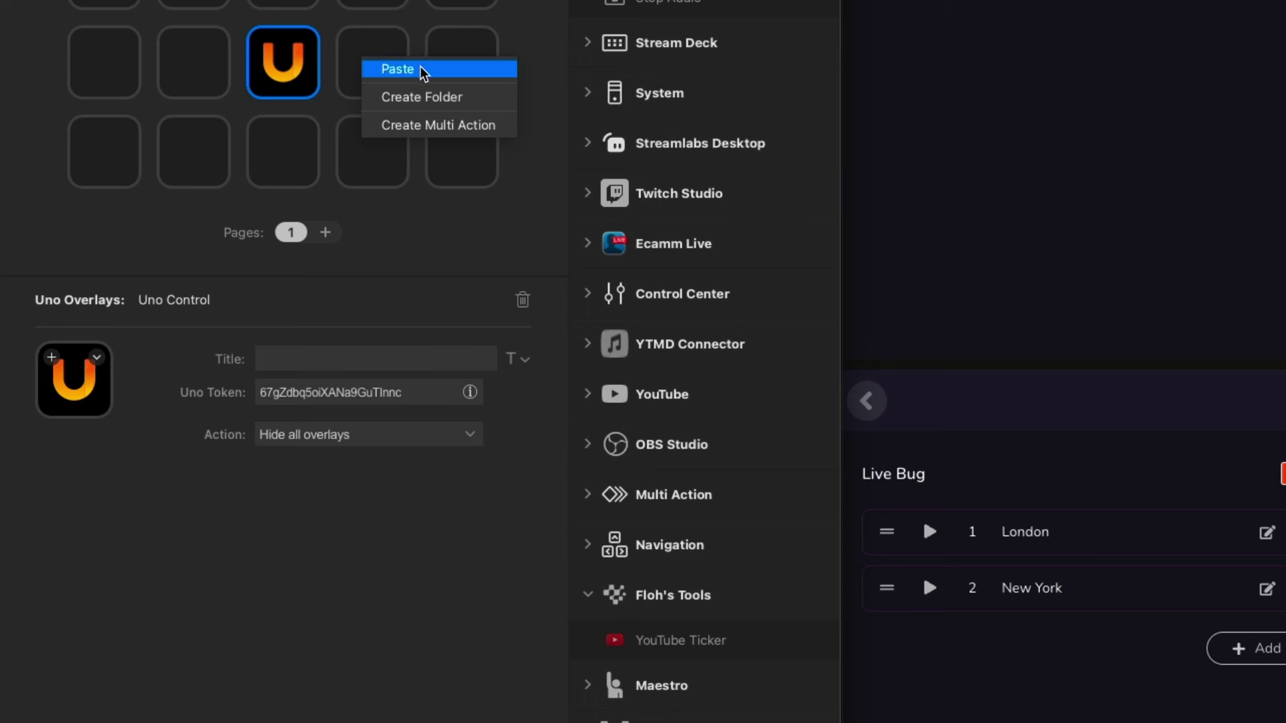
pyautogui.rightClick(196, 62)
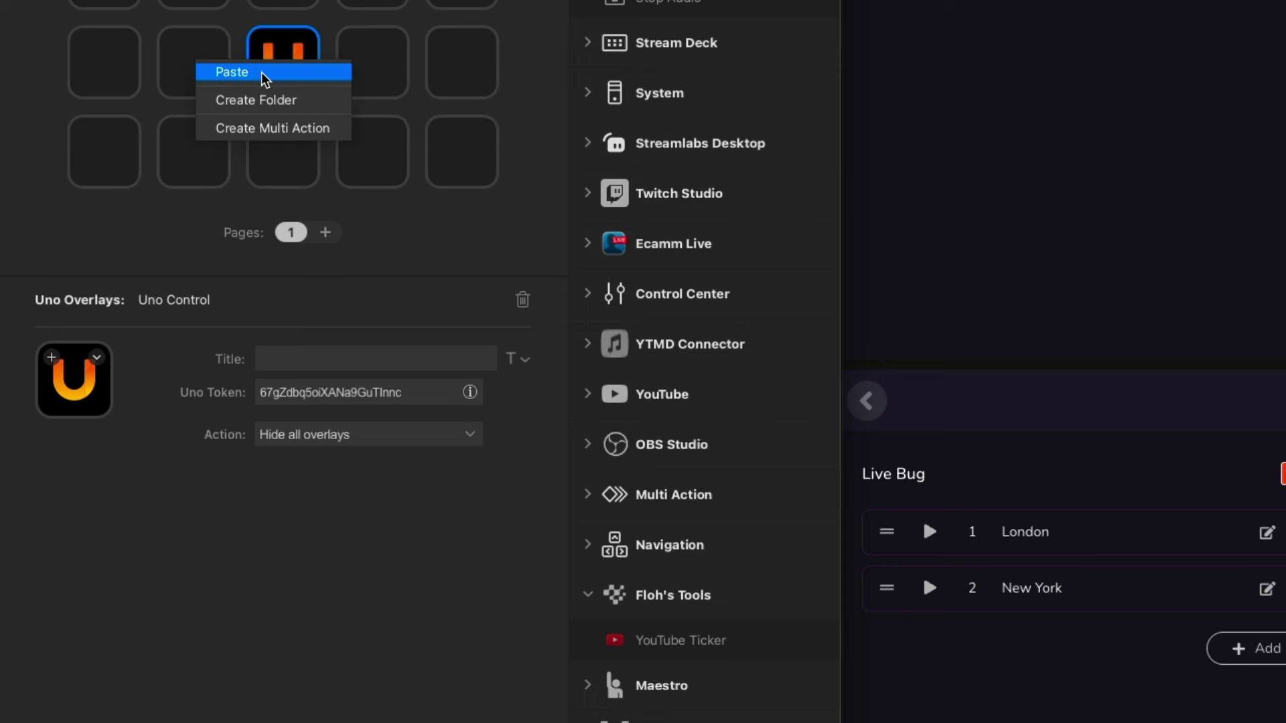
pyautogui.click(264, 72)
pyautogui.click(223, 85)
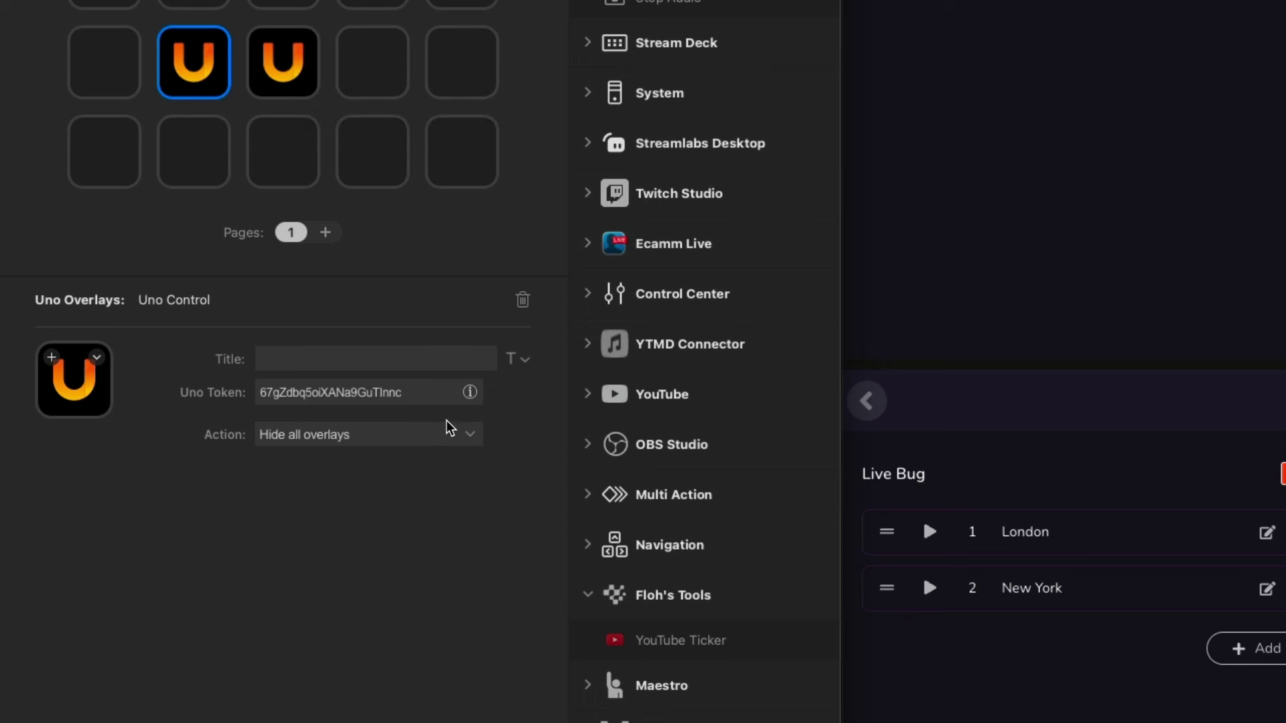
pyautogui.click(415, 444)
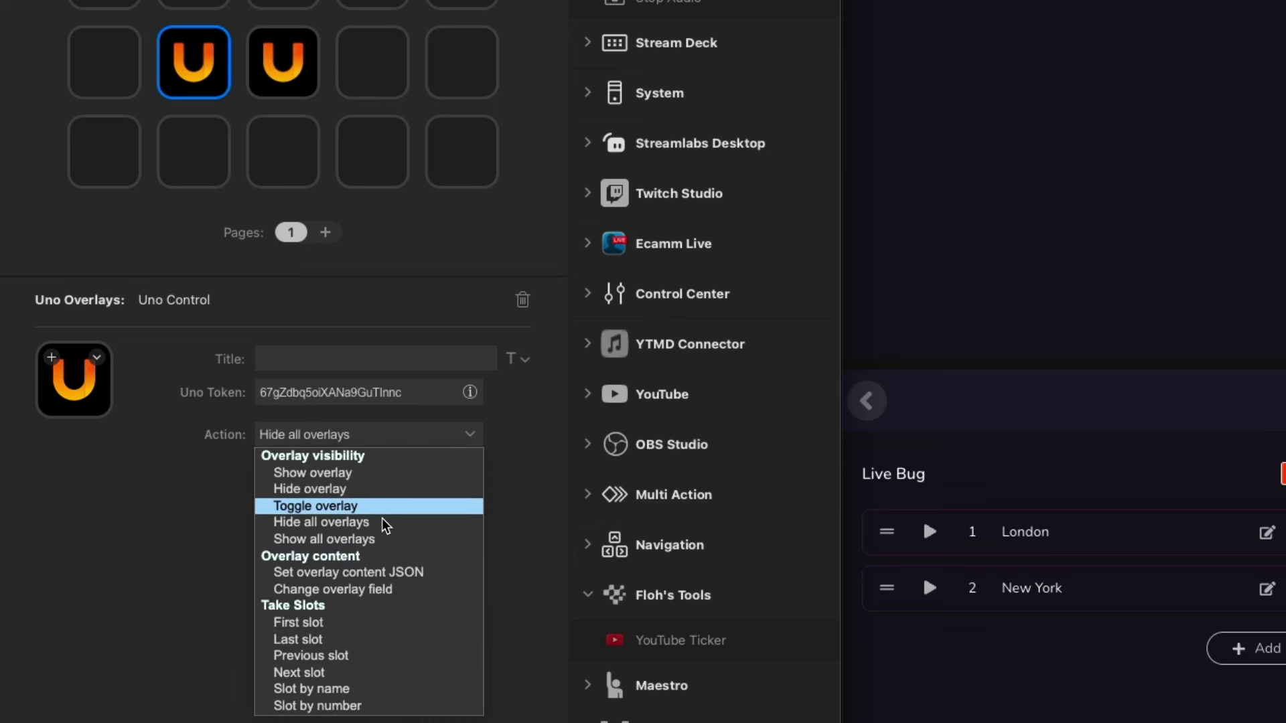
pyautogui.click(386, 539)
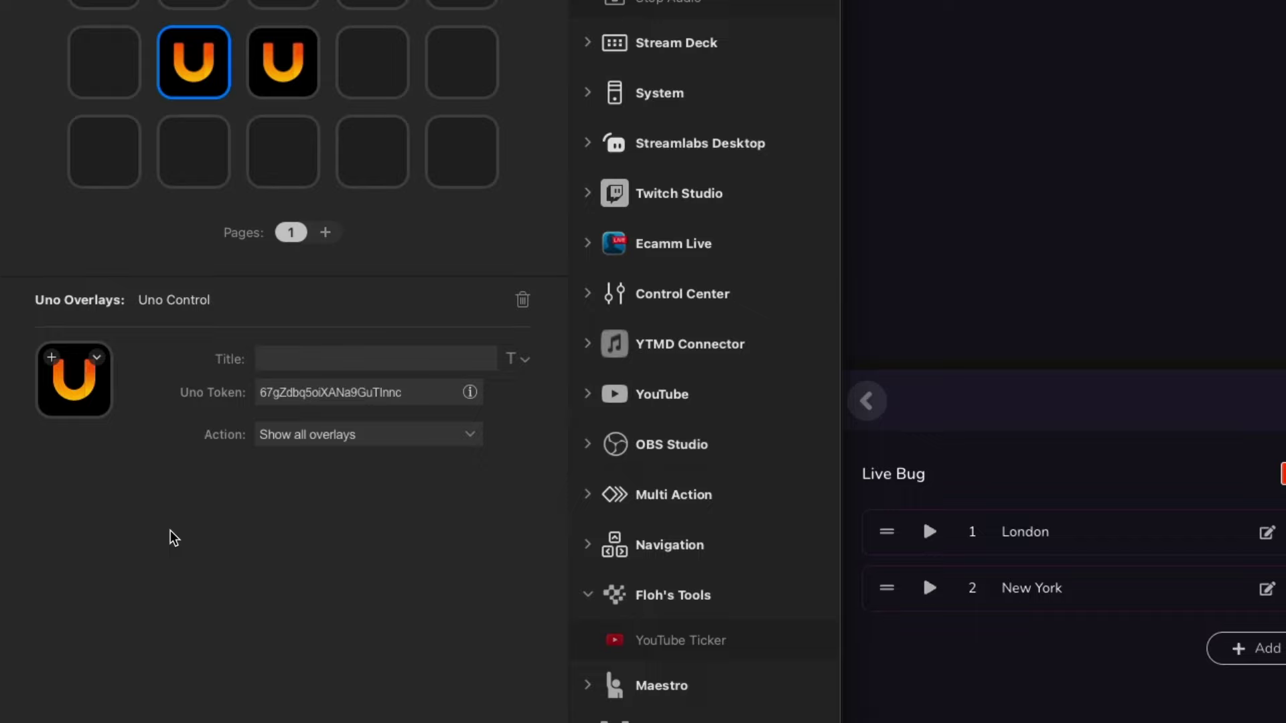